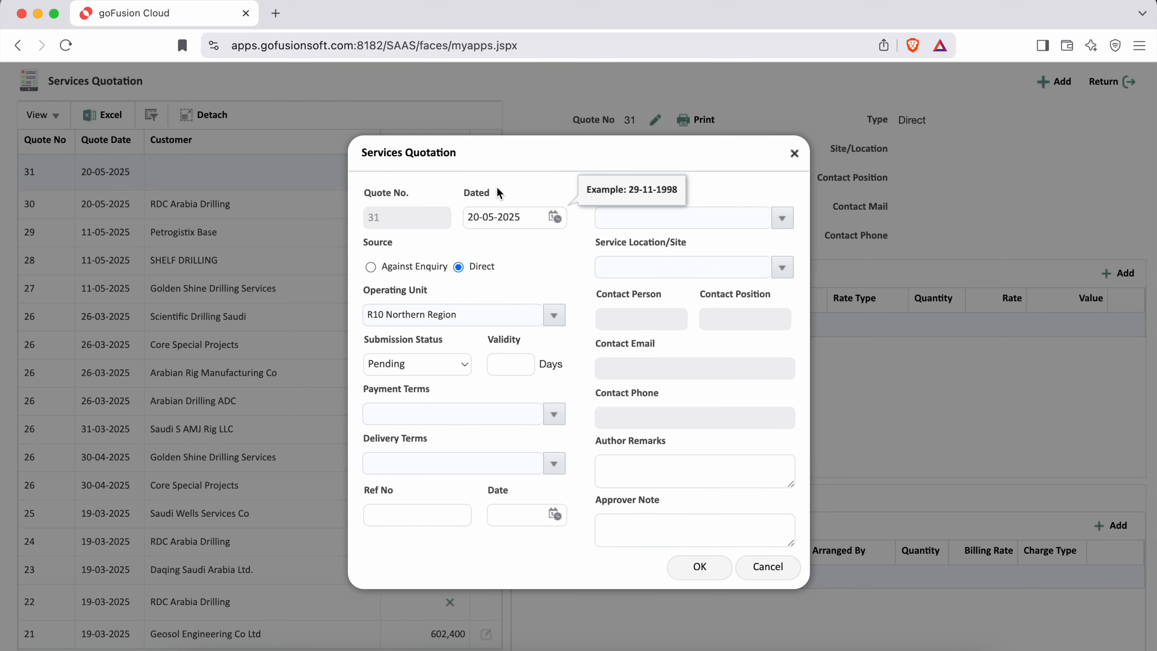
Review the quotation's date, source, operating unit and submission status fields.
{"action": "left_click_drag", "start_coordinate": [361, 201], "coordinate": [493, 192]}
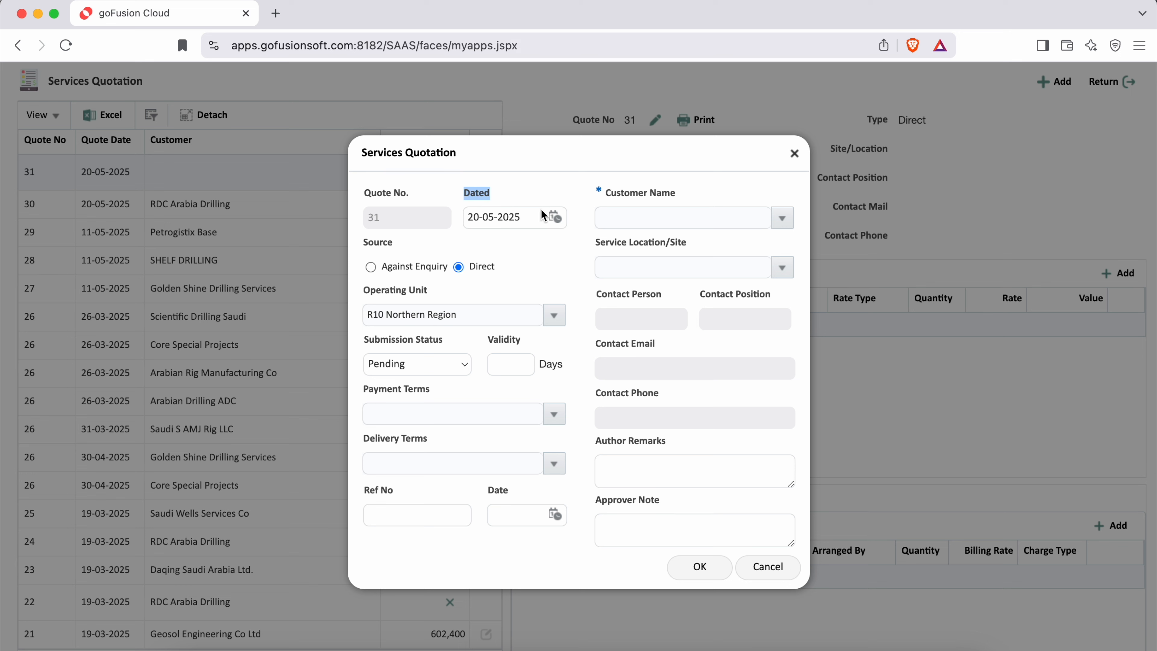
{"action": "left_click", "coordinate": [365, 243]}
{"action": "left_click_drag", "start_coordinate": [364, 243], "coordinate": [398, 246]}
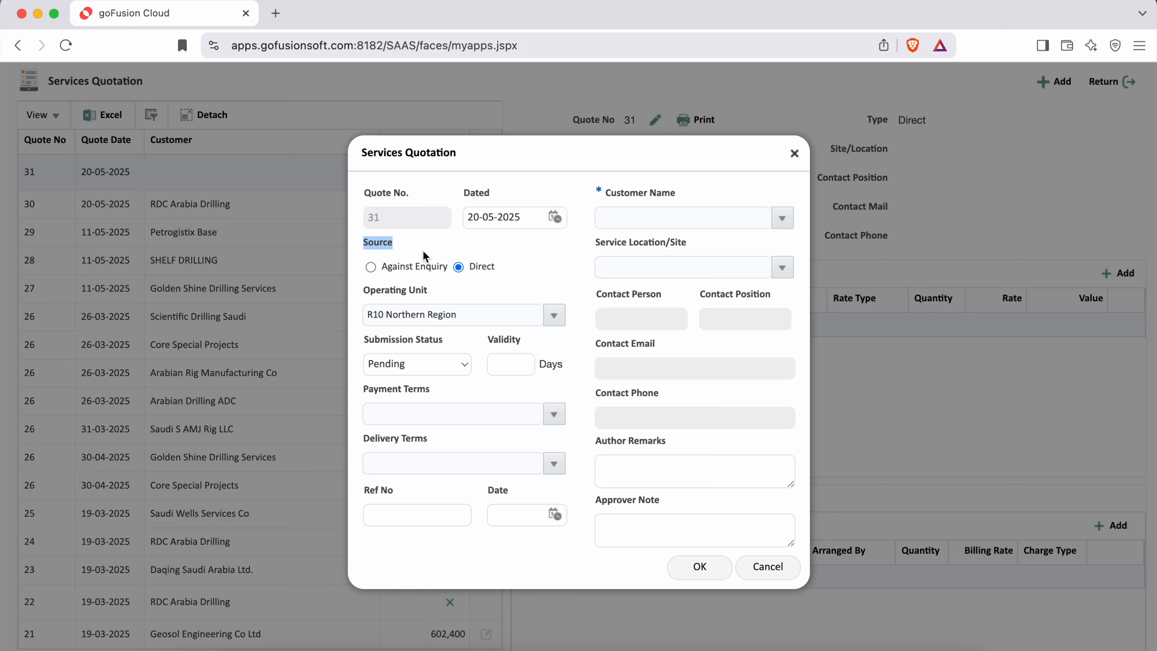
{"action": "left_click_drag", "start_coordinate": [471, 267], "coordinate": [497, 272]}
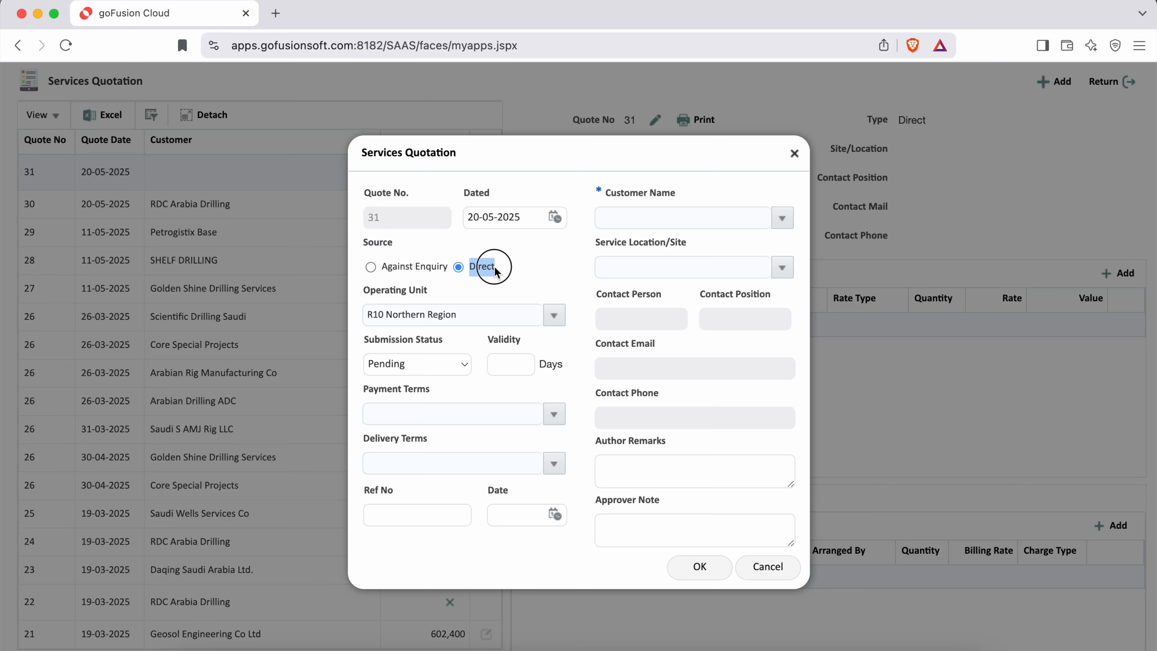
{"action": "left_click", "coordinate": [530, 267]}
{"action": "left_click_drag", "start_coordinate": [471, 269], "coordinate": [496, 271]}
{"action": "left_click", "coordinate": [523, 267]}
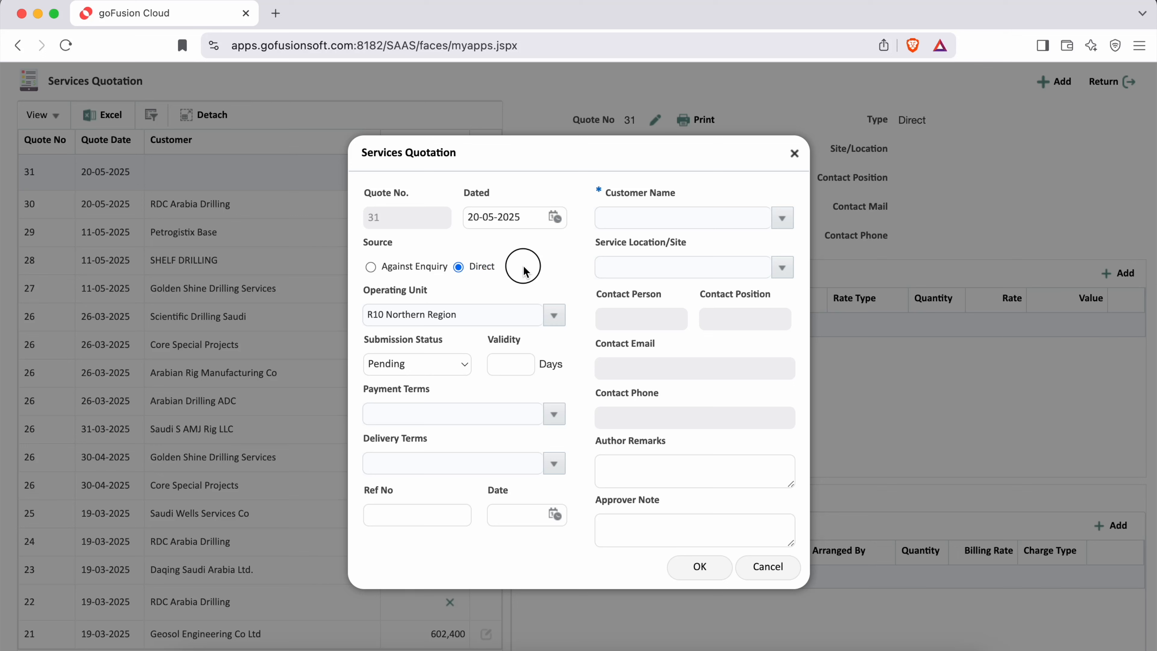
{"action": "left_click_drag", "start_coordinate": [359, 291], "coordinate": [436, 299]}
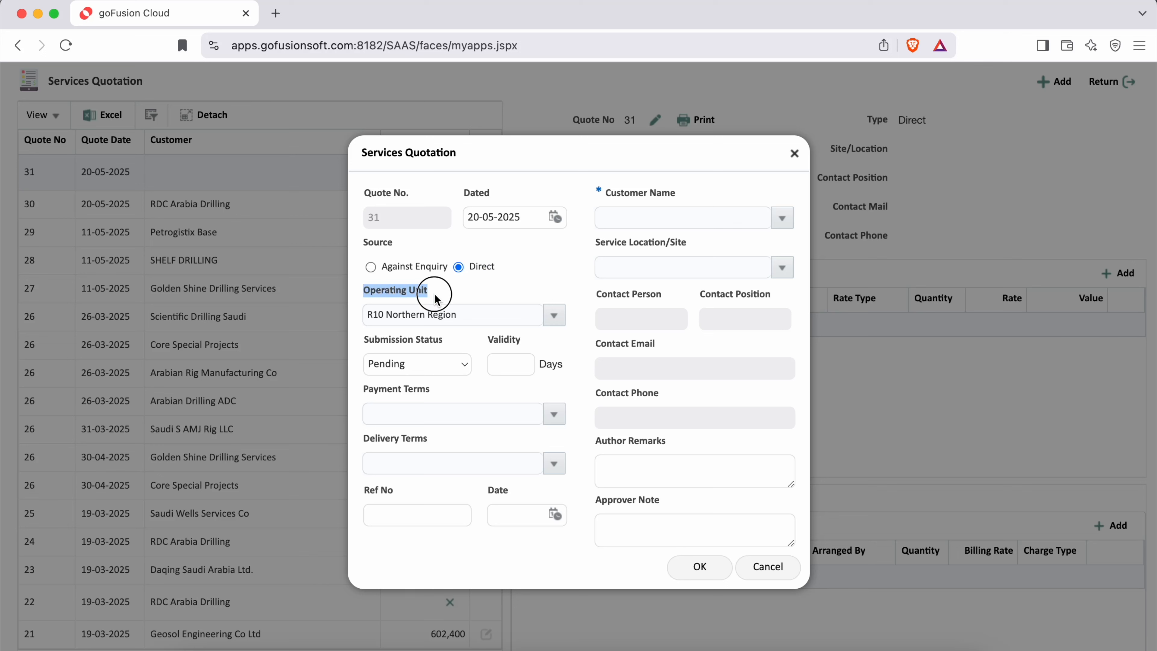
{"action": "left_click", "coordinate": [510, 282]}
{"action": "left_click_drag", "start_coordinate": [364, 343], "coordinate": [444, 346]}
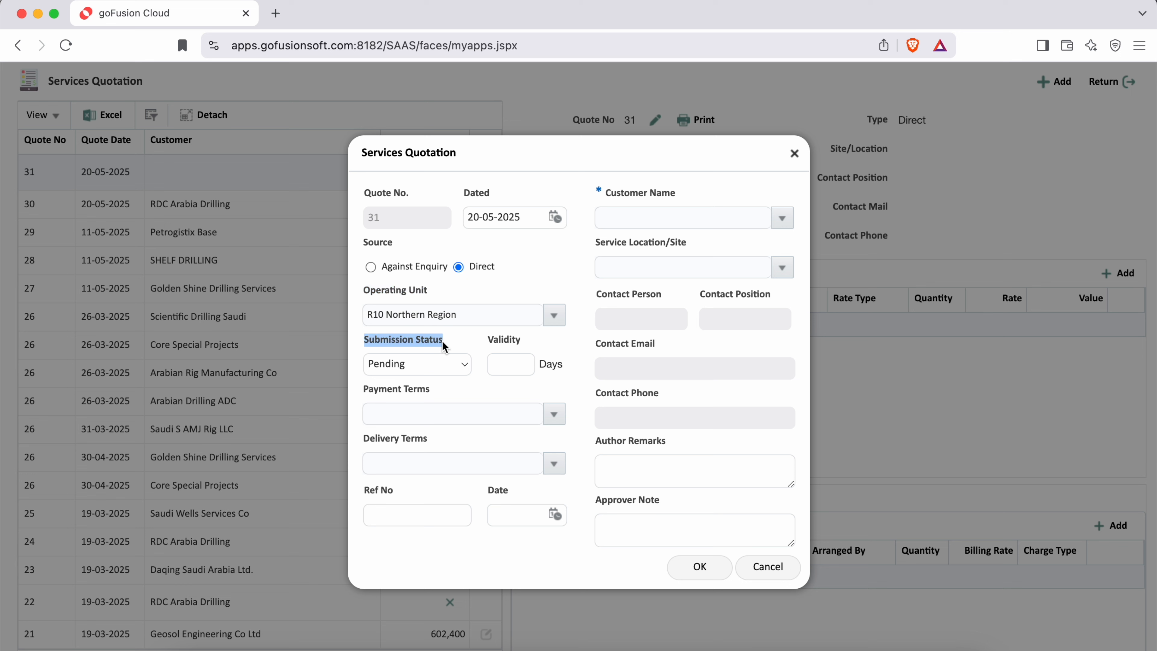
{"action": "left_click", "coordinate": [558, 281]}
Set the quotation's validity to 30 days.
{"action": "left_click_drag", "start_coordinate": [494, 342], "coordinate": [524, 340]}
{"action": "left_click", "coordinate": [511, 367]}
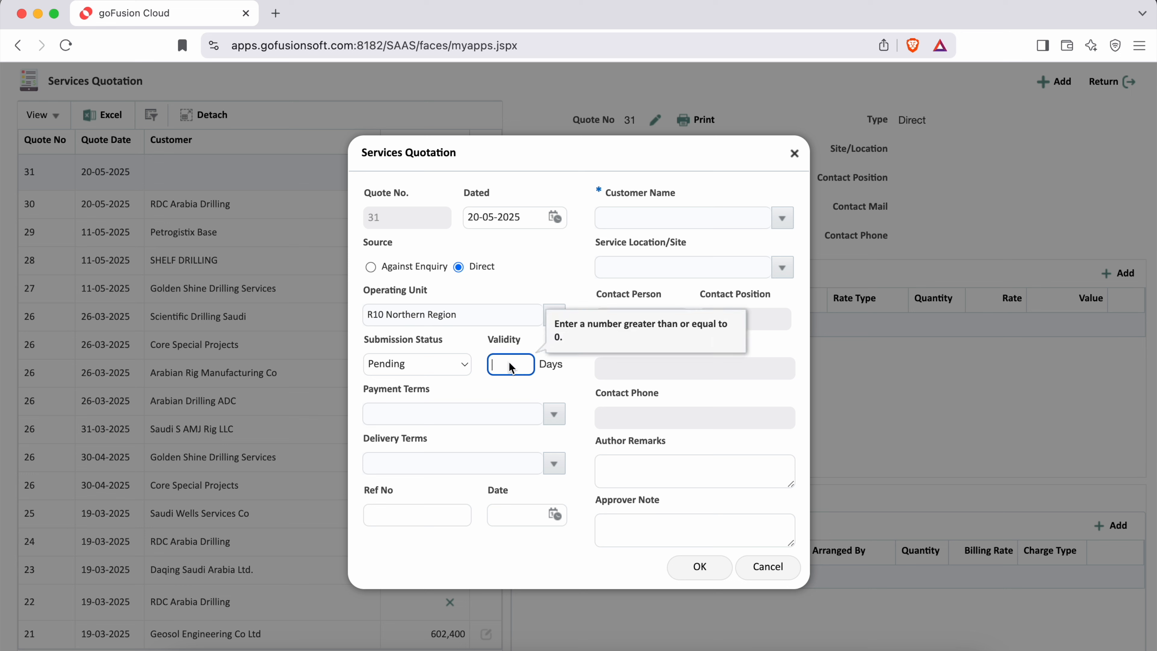
{"action": "type", "text": "30"}
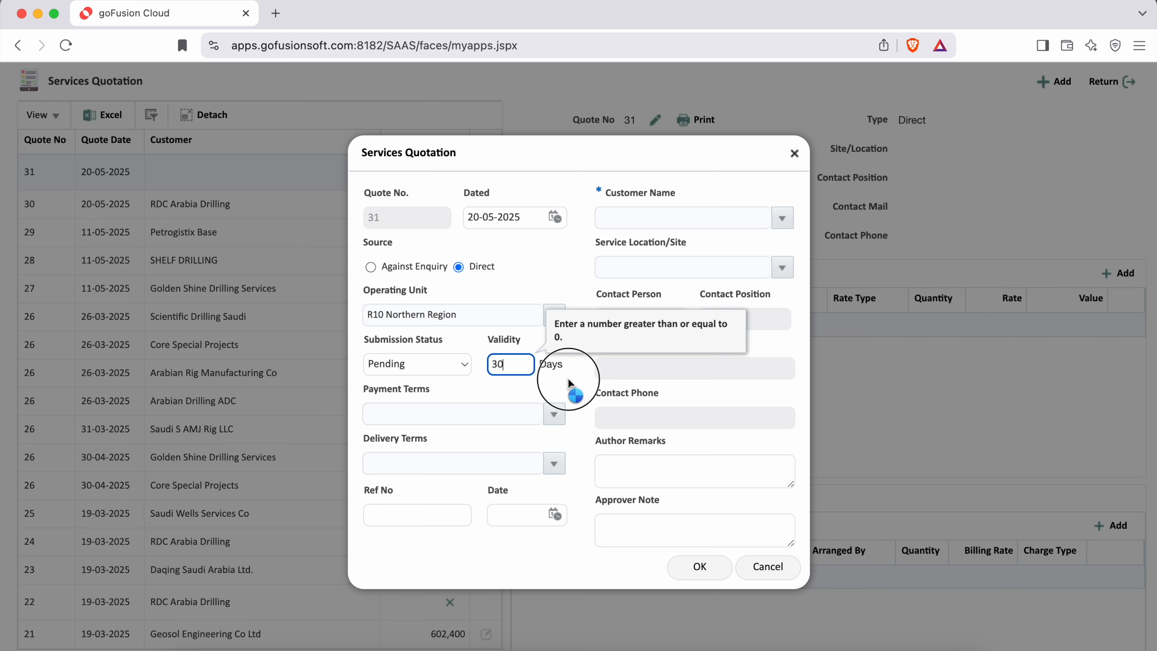
{"action": "left_click", "coordinate": [570, 384]}
Set the quotation's payment terms to 100% On Delivery.
{"action": "left_click_drag", "start_coordinate": [367, 391], "coordinate": [574, 418]}
{"action": "left_click", "coordinate": [552, 415]}
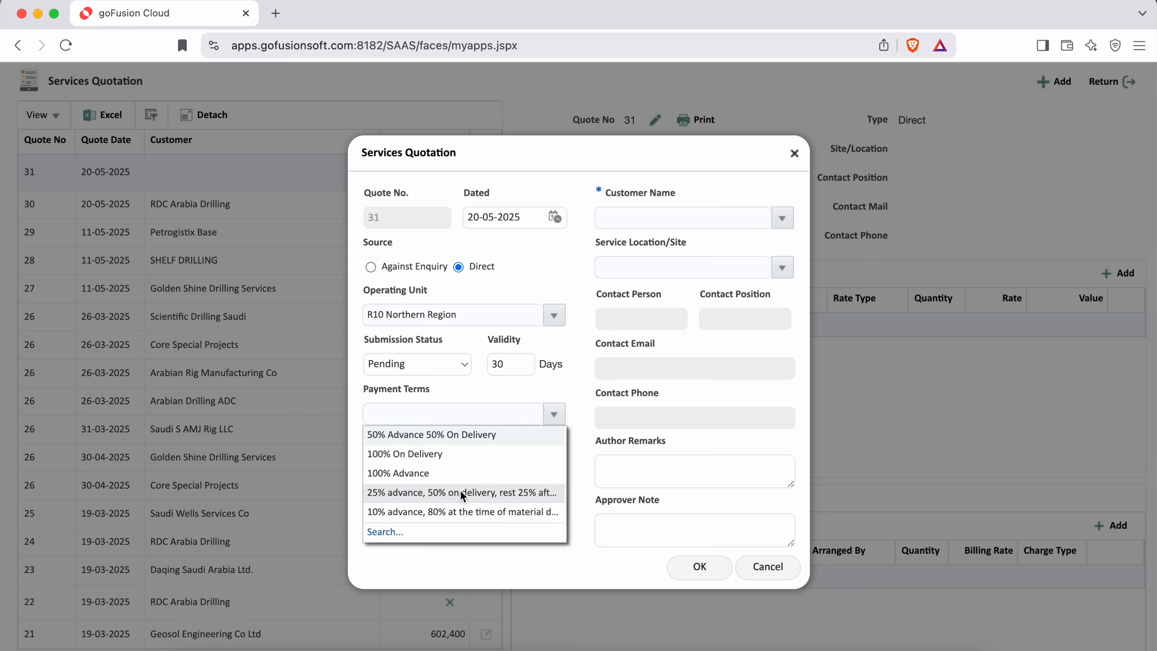
{"action": "left_click", "coordinate": [429, 457]}
{"action": "left_click_drag", "start_coordinate": [363, 440], "coordinate": [429, 442]}
{"action": "left_click", "coordinate": [509, 440]}
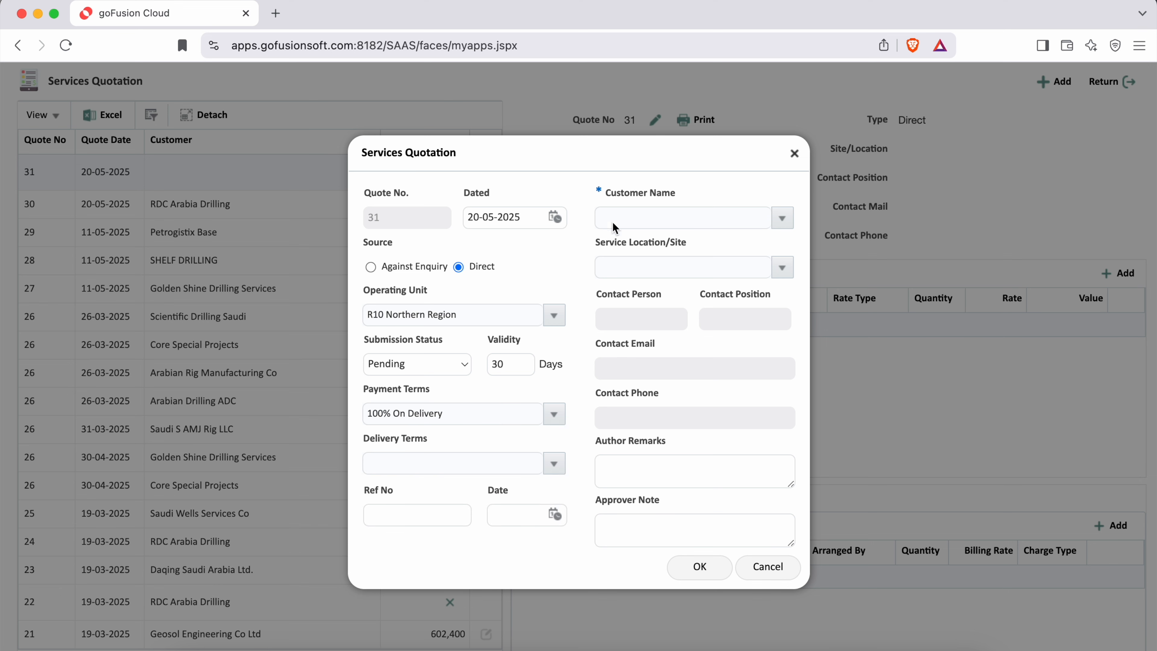
Search the customers for "Daq" and choose Daqing Saudi Arabia Ltd. as the quotation's customer.
{"action": "left_click_drag", "start_coordinate": [598, 190], "coordinate": [757, 189]}
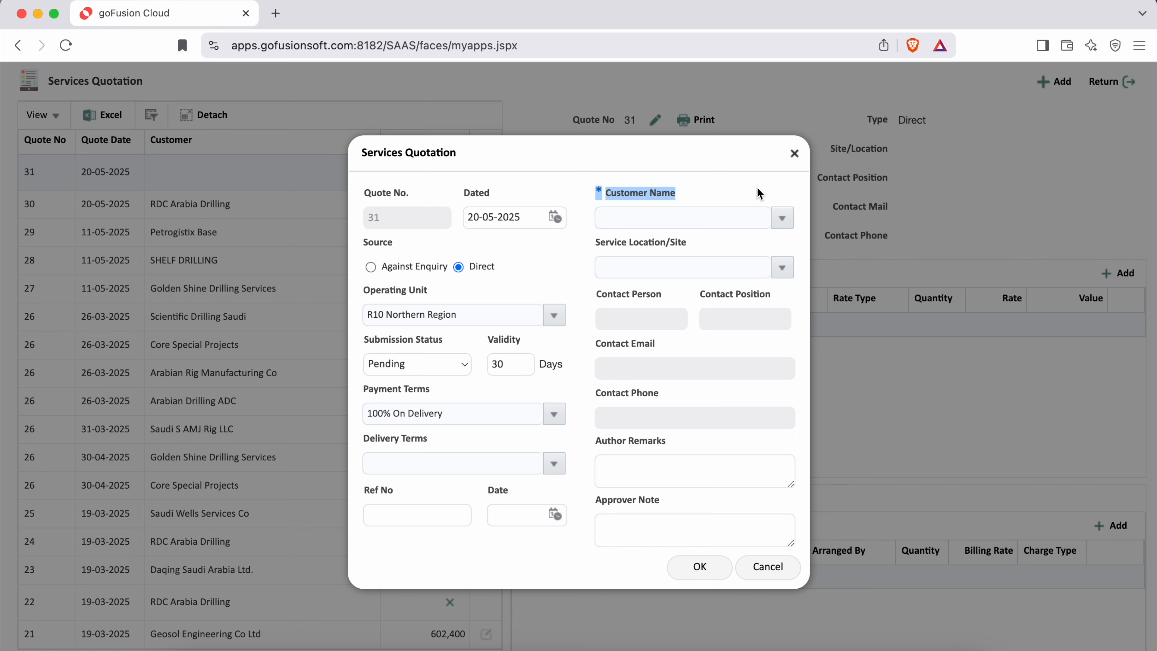
{"action": "left_click", "coordinate": [788, 226]}
{"action": "left_click", "coordinate": [613, 437]}
{"action": "type", "text": "Daq"}
{"action": "key", "text": "Return"}
{"action": "double_click", "coordinate": [491, 357]}
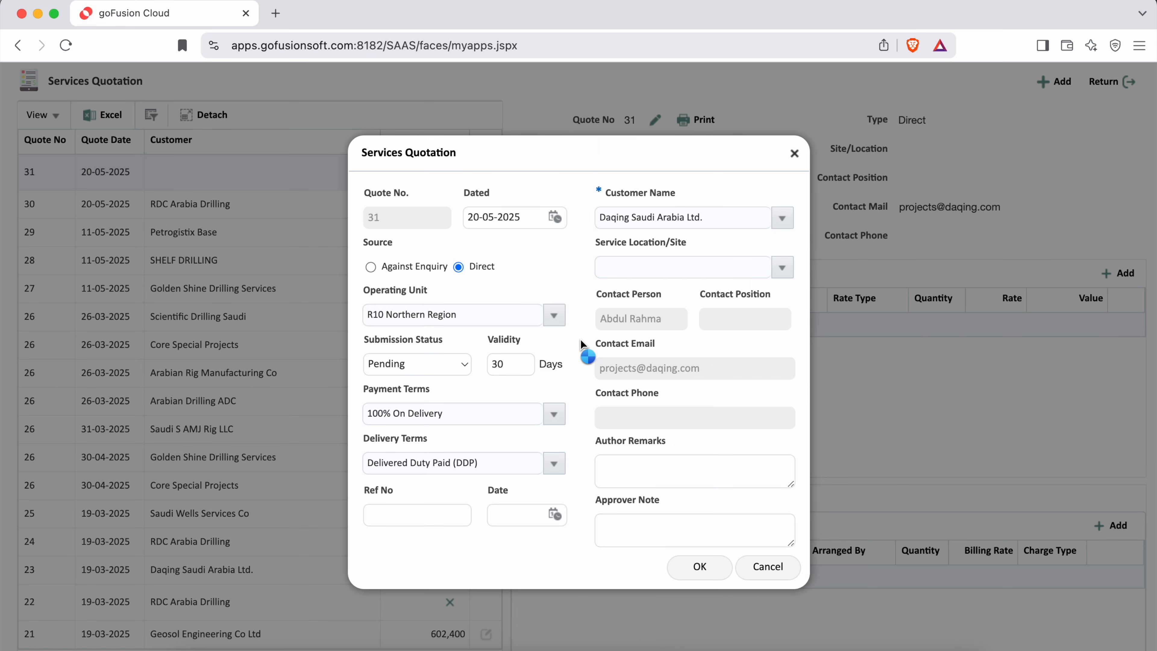
Set the service location to Daqing Land Rig 62 Dahraan and review the contact's position, email and phone fields.
{"action": "left_click_drag", "start_coordinate": [600, 247], "coordinate": [688, 244]}
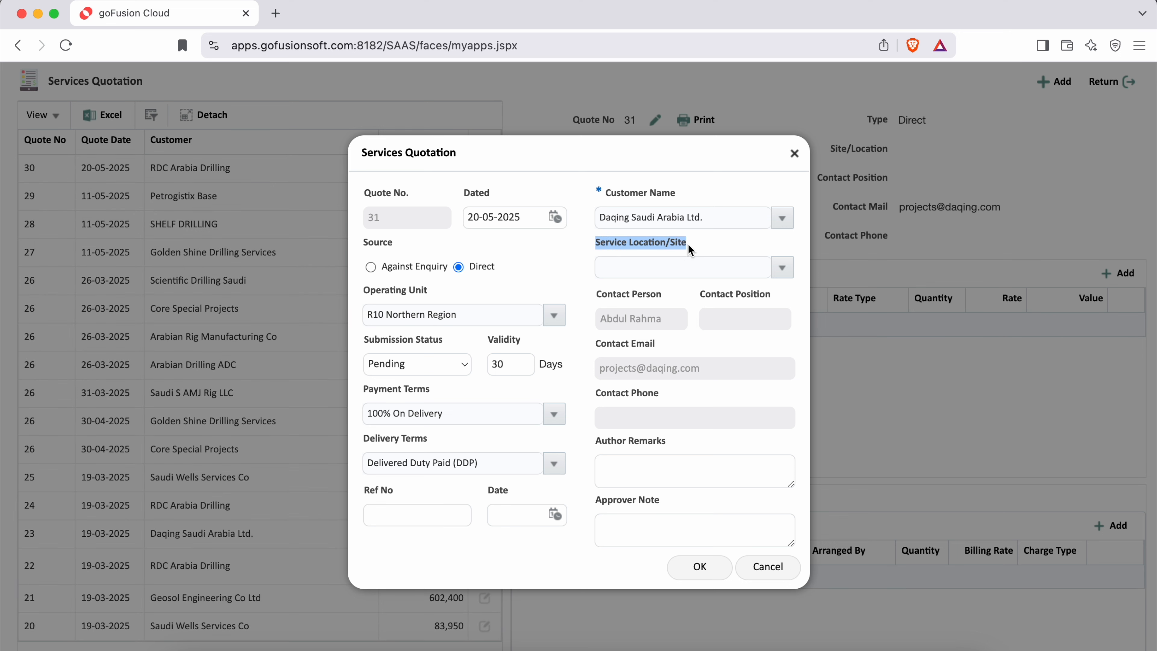
{"action": "left_click", "coordinate": [785, 271]}
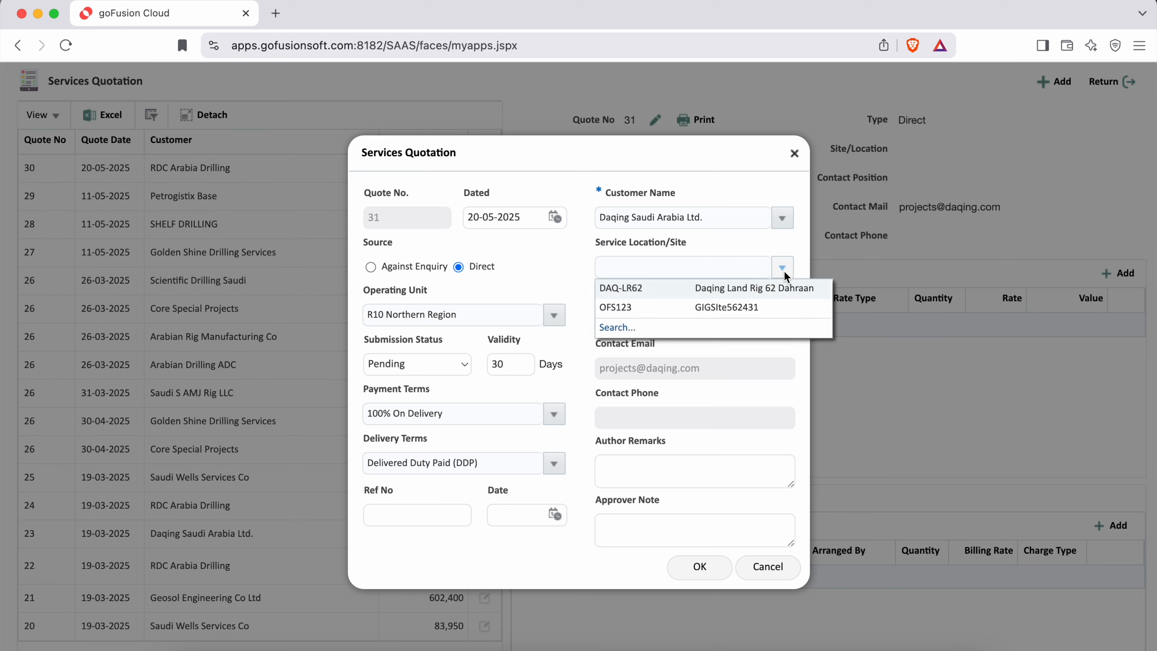
{"action": "left_click", "coordinate": [730, 287]}
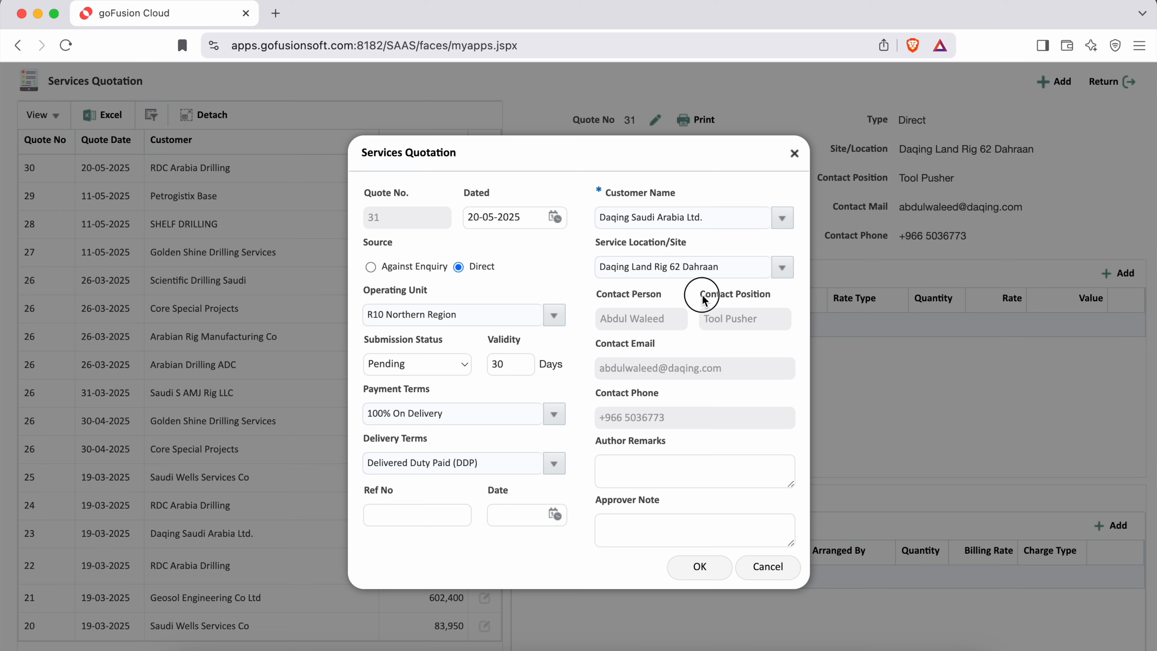
{"action": "left_click_drag", "start_coordinate": [703, 300], "coordinate": [782, 300]}
{"action": "left_click_drag", "start_coordinate": [598, 345], "coordinate": [649, 345]}
{"action": "left_click_drag", "start_coordinate": [597, 393], "coordinate": [663, 402]}
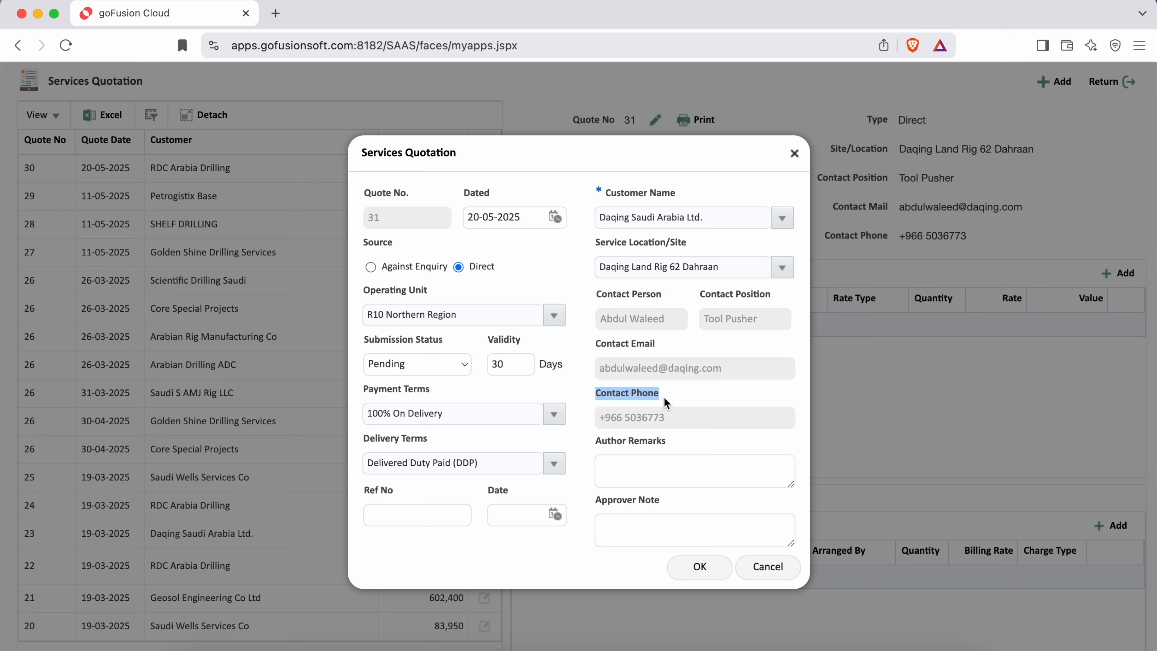
{"action": "left_click", "coordinate": [707, 393]}
Enter the quotation's reference number and set the reference date to 19-05-2025.
{"action": "left_click", "coordinate": [421, 524]}
{"action": "type", "text": "6620062"}
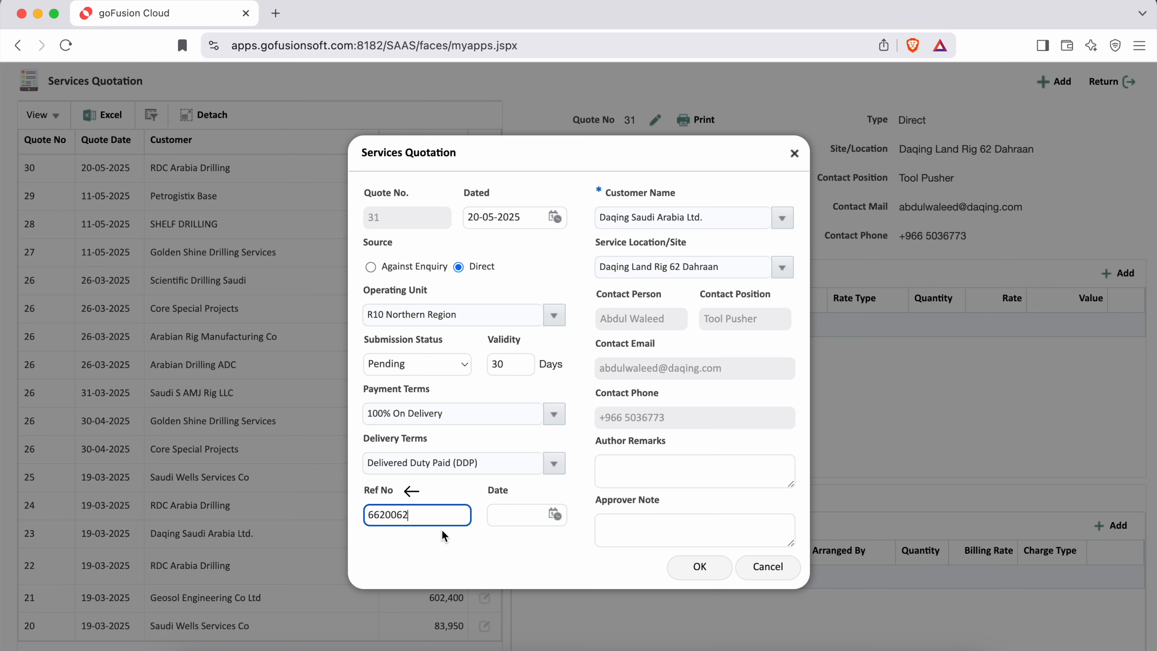
{"action": "left_click", "coordinate": [466, 565]}
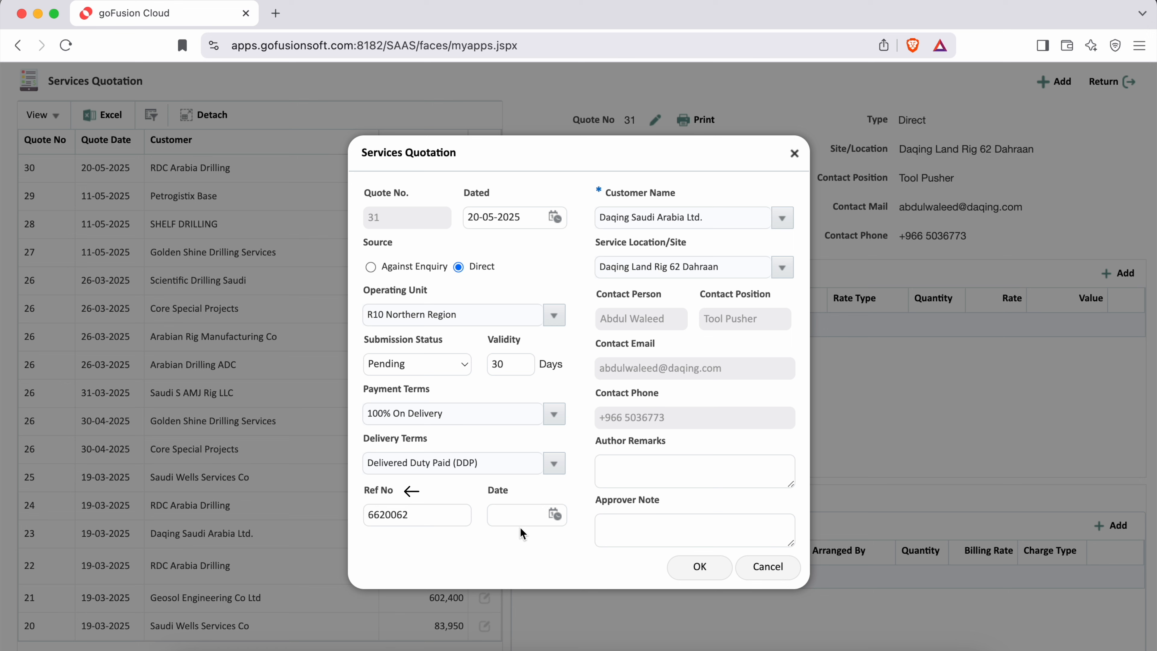
{"action": "left_click", "coordinate": [558, 514]}
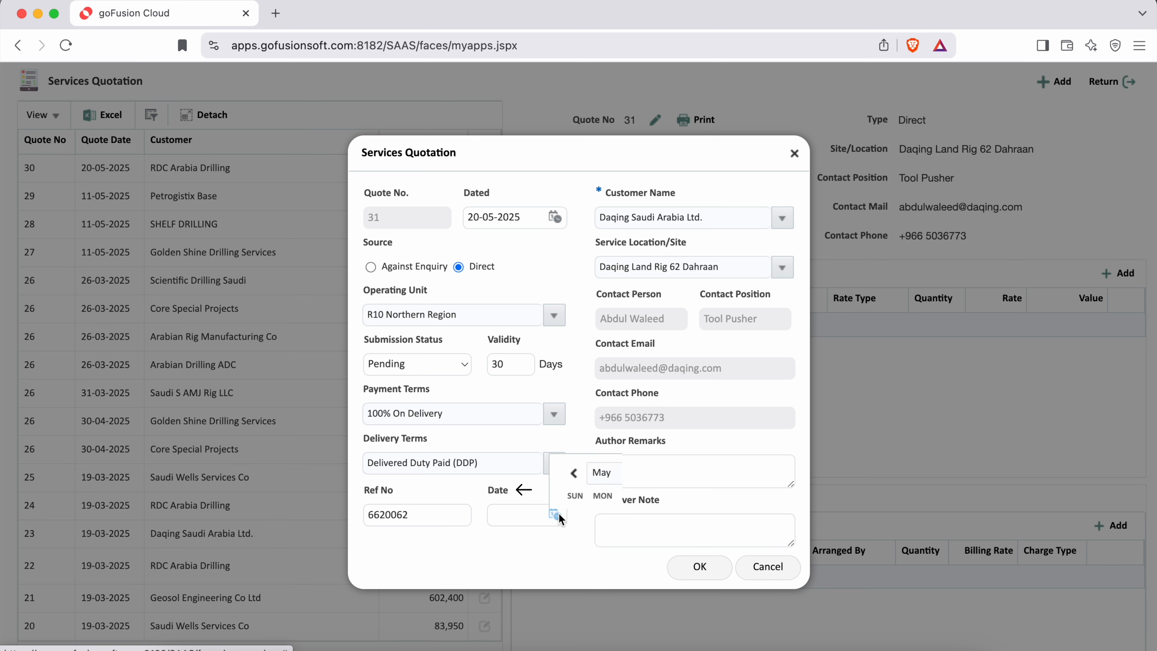
{"action": "left_click", "coordinate": [603, 463]}
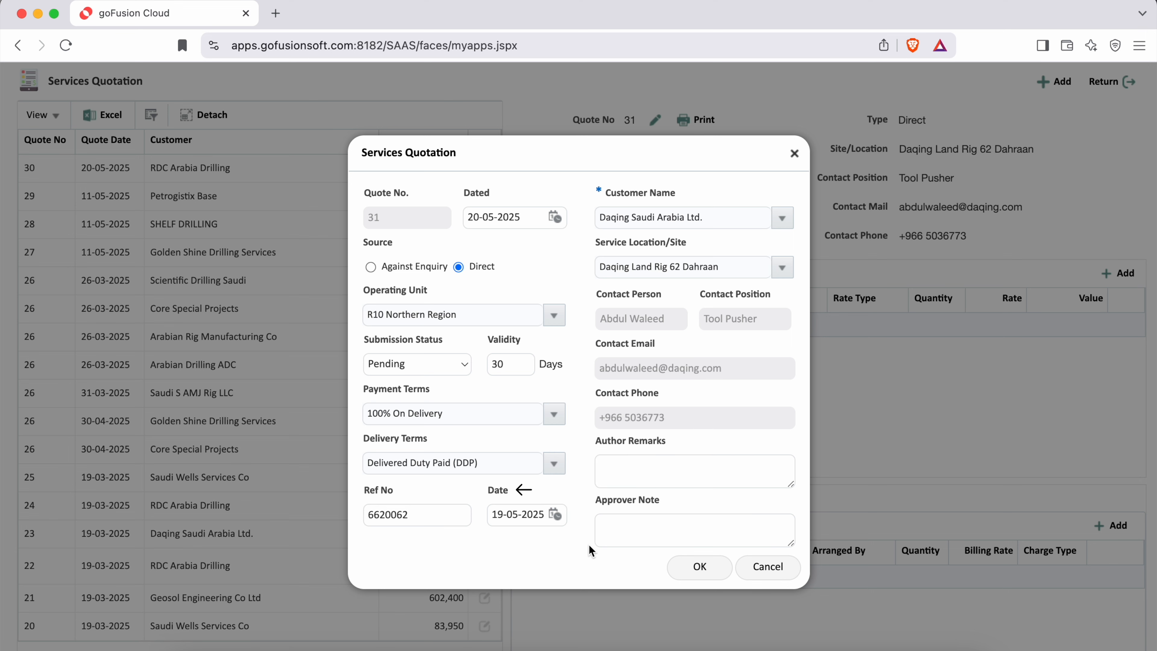
Leave the author remarks empty and save the quotation header.
{"action": "left_click_drag", "start_coordinate": [598, 444], "coordinate": [668, 441]}
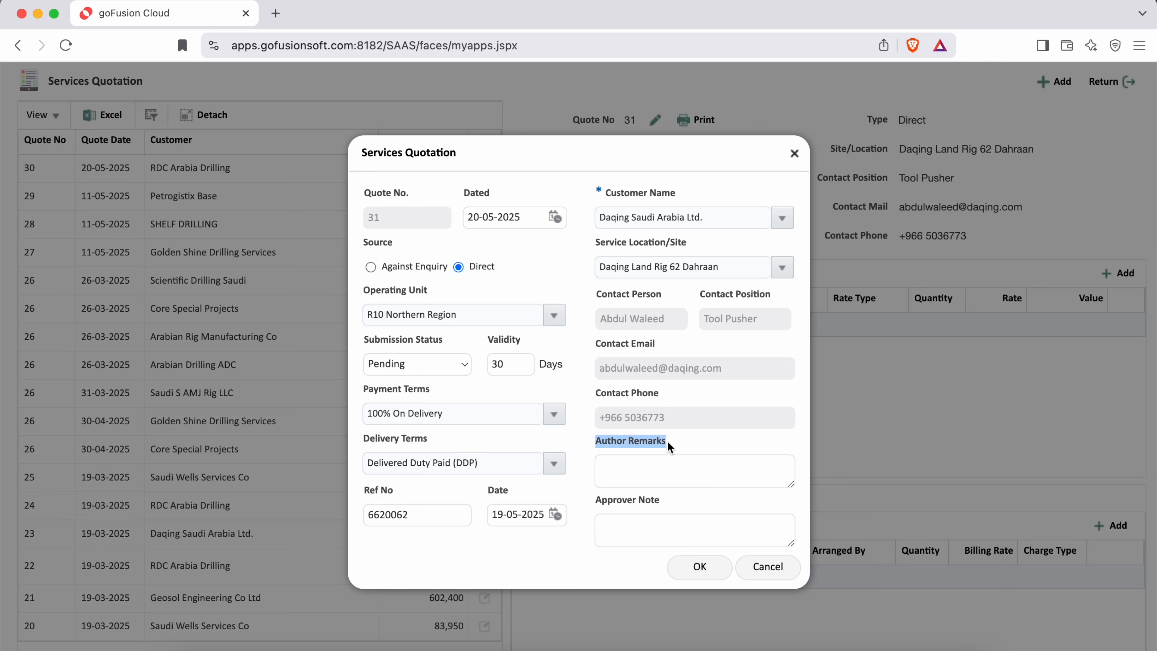
{"action": "left_click", "coordinate": [707, 447]}
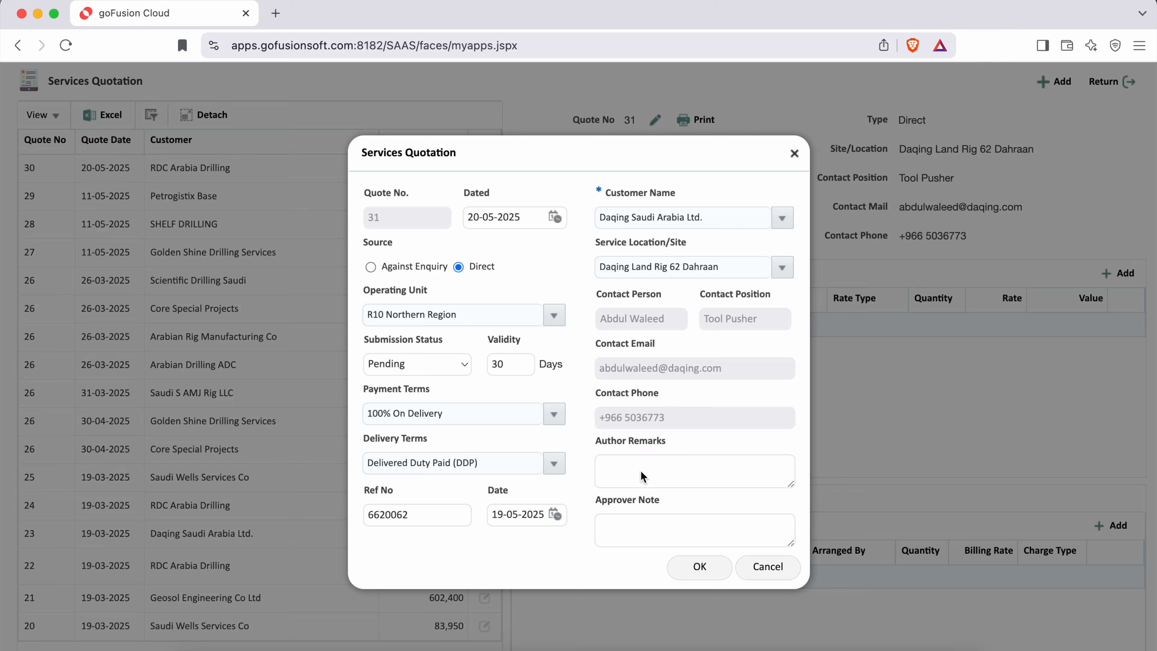
{"action": "left_click", "coordinate": [631, 475]}
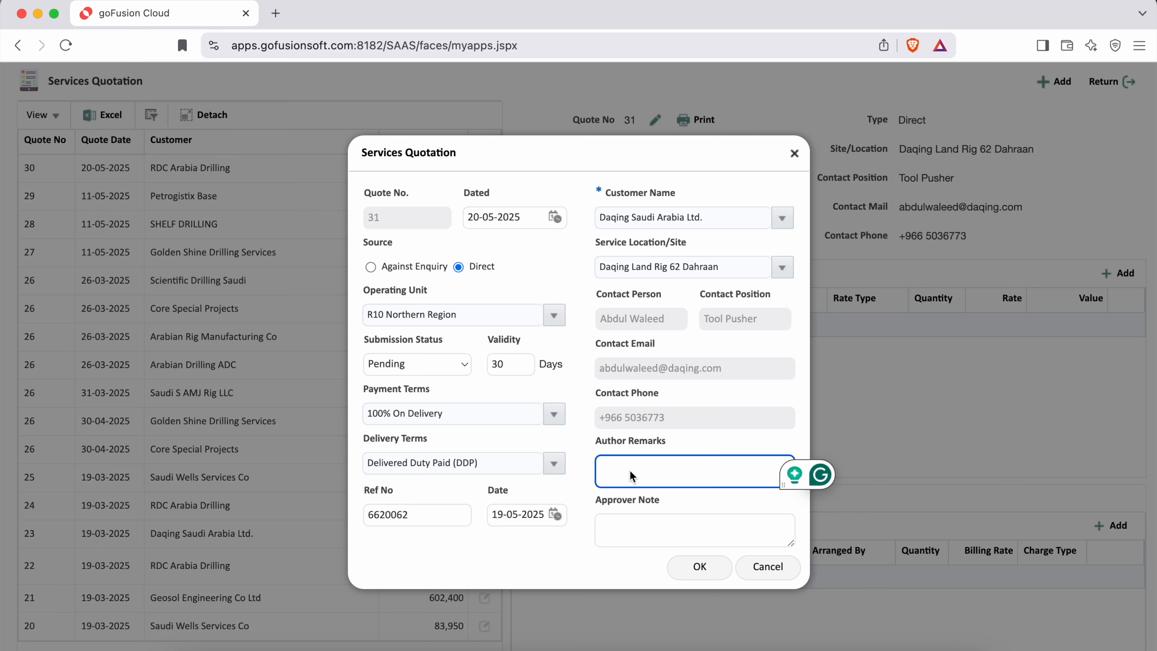
{"action": "left_click", "coordinate": [575, 558]}
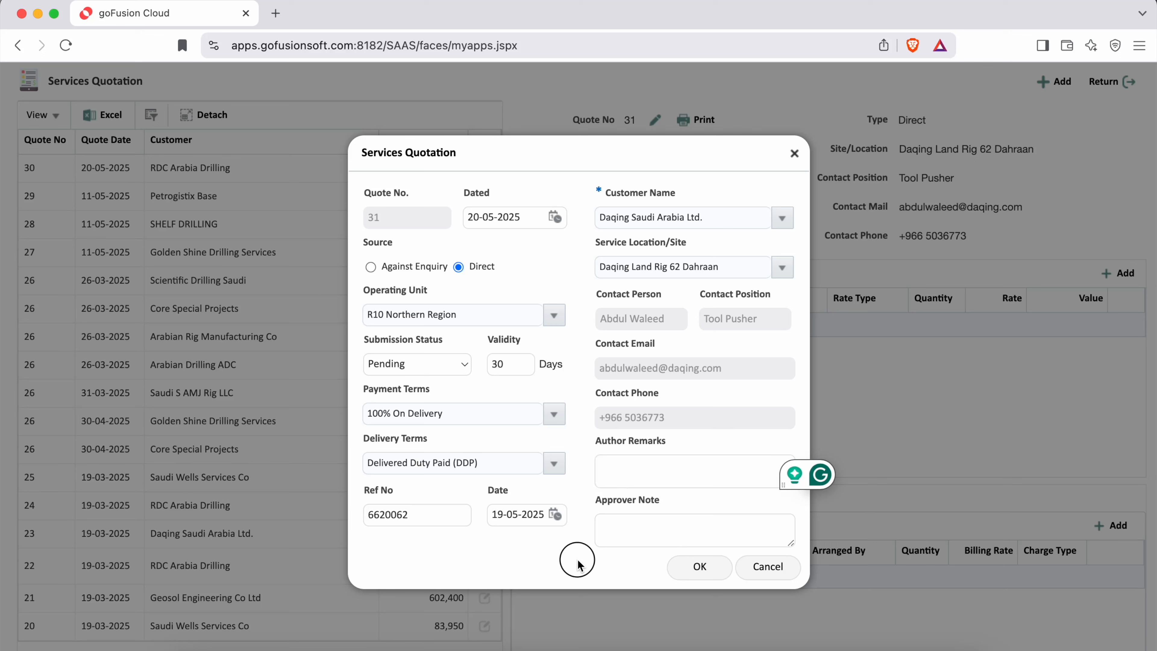
{"action": "left_click", "coordinate": [703, 567]}
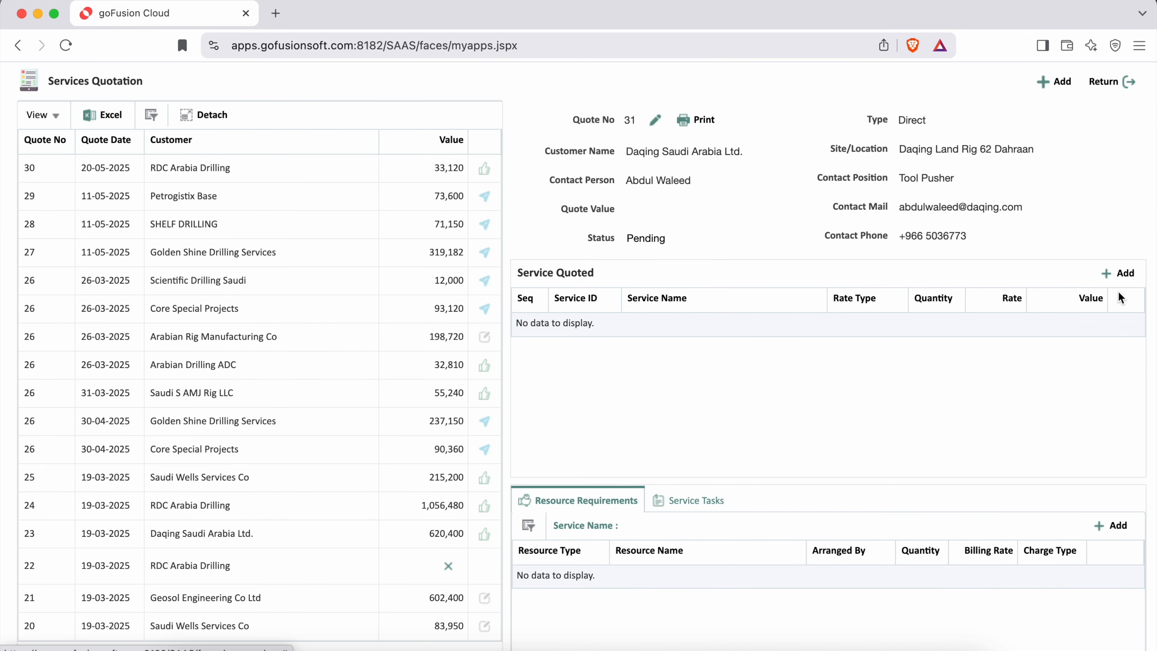
Add a quoted service line for Drill Pipe Structural Inspection (INSP010).
{"action": "left_click", "coordinate": [1116, 272]}
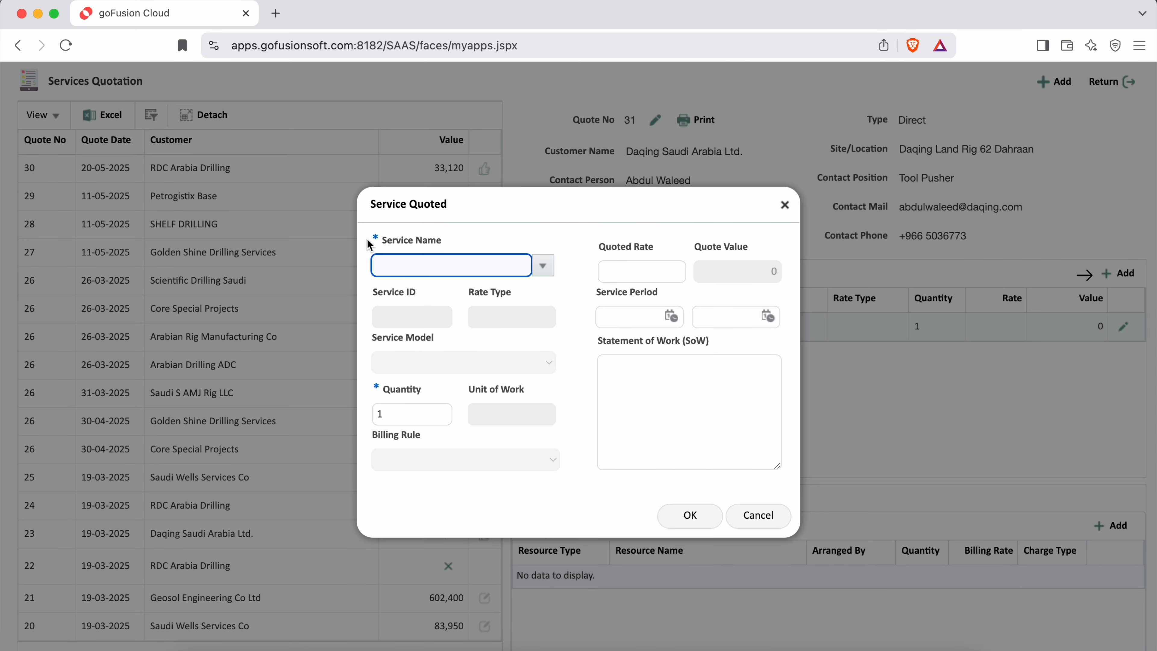
{"action": "left_click_drag", "start_coordinate": [370, 242], "coordinate": [440, 245]}
{"action": "left_click", "coordinate": [543, 266]}
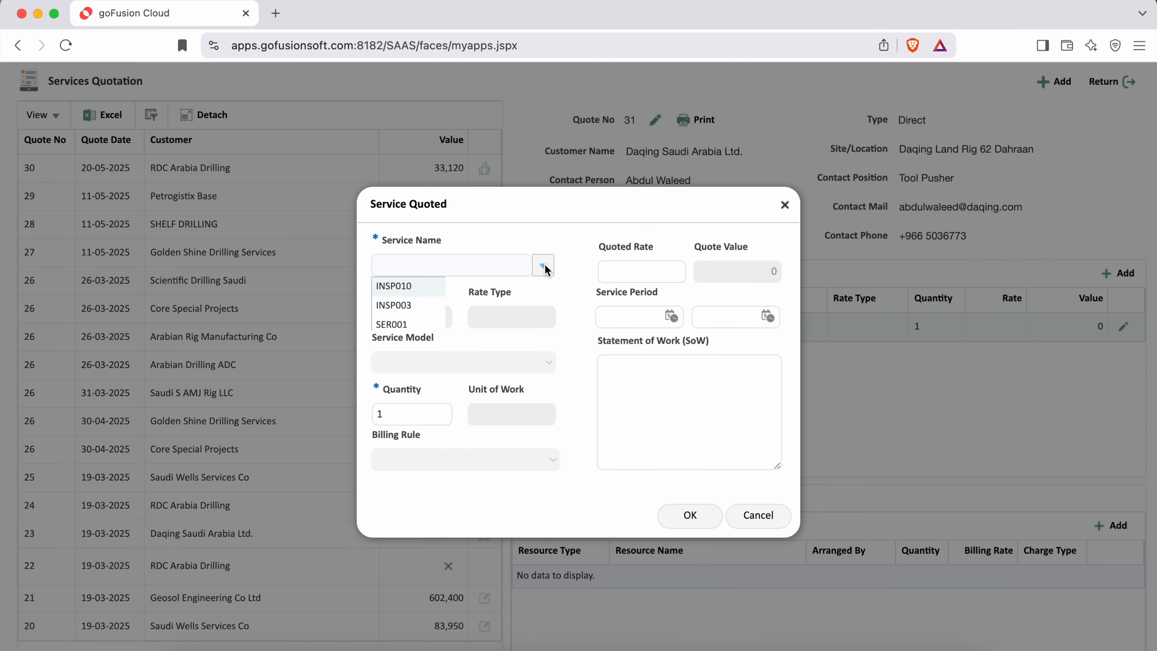
{"action": "left_click", "coordinate": [540, 289]}
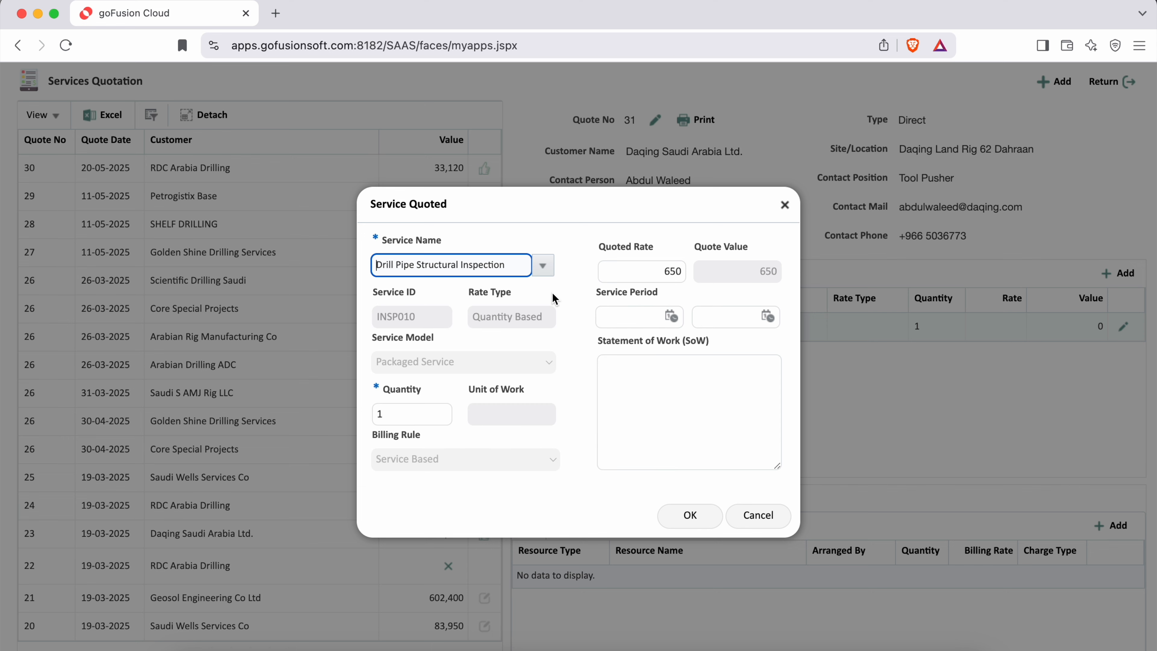
{"action": "left_click_drag", "start_coordinate": [472, 320], "coordinate": [545, 327]}
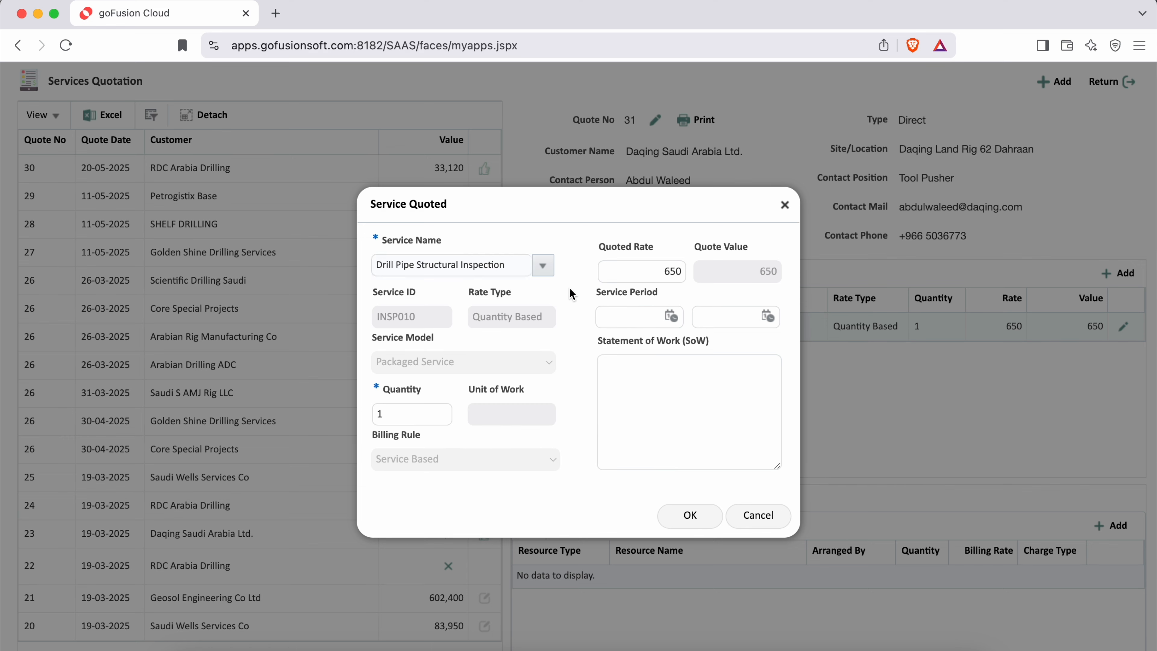
Set the quantity of the Drill Pipe Structural Inspection service to 20.
{"action": "left_click_drag", "start_coordinate": [601, 250], "coordinate": [658, 251]}
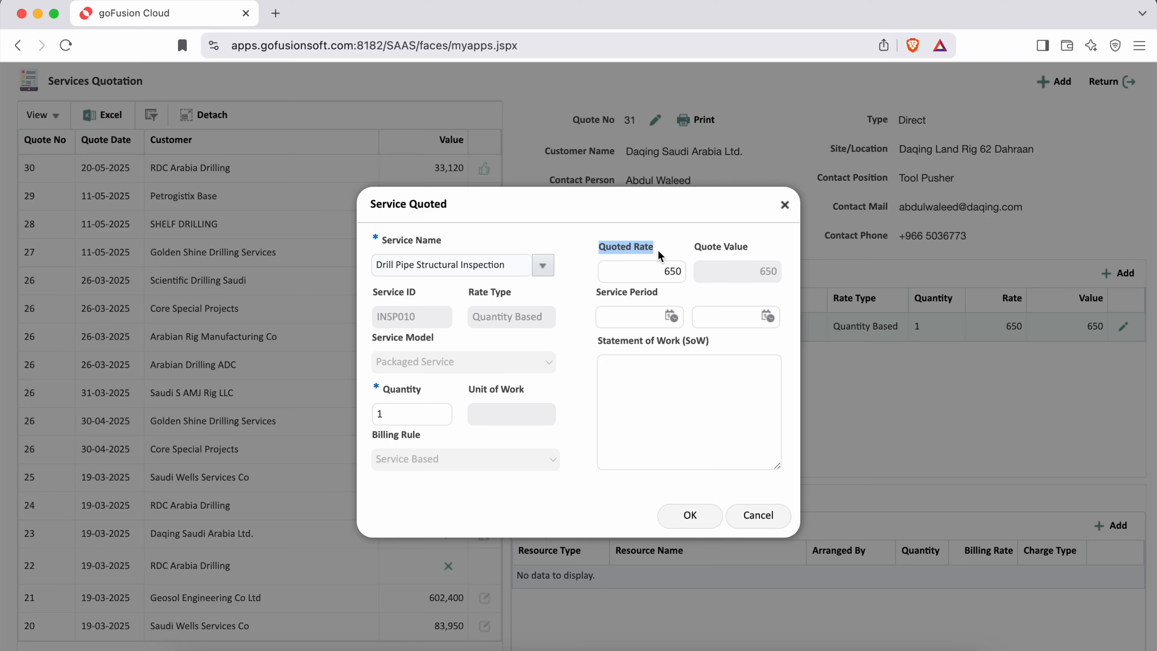
{"action": "left_click", "coordinate": [659, 251]}
{"action": "double_click", "coordinate": [663, 279]}
{"action": "left_click", "coordinate": [700, 302]}
{"action": "left_click", "coordinate": [394, 411]}
{"action": "key", "text": "BackSpace"}
{"action": "type", "text": "20"}
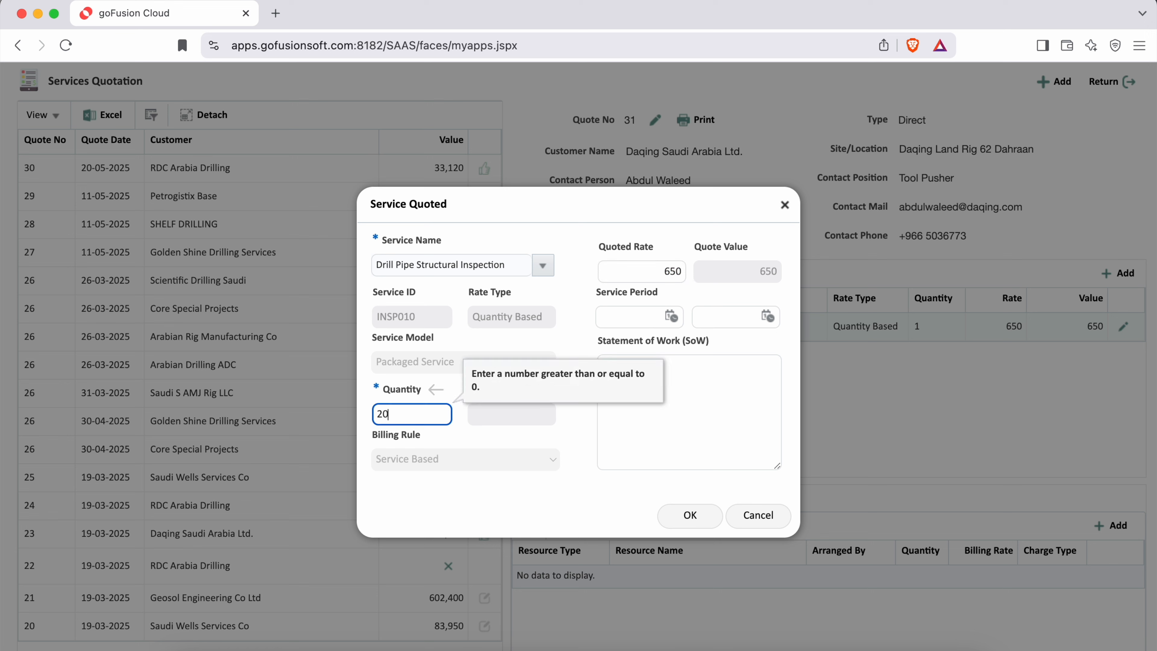
{"action": "left_click", "coordinate": [493, 435]}
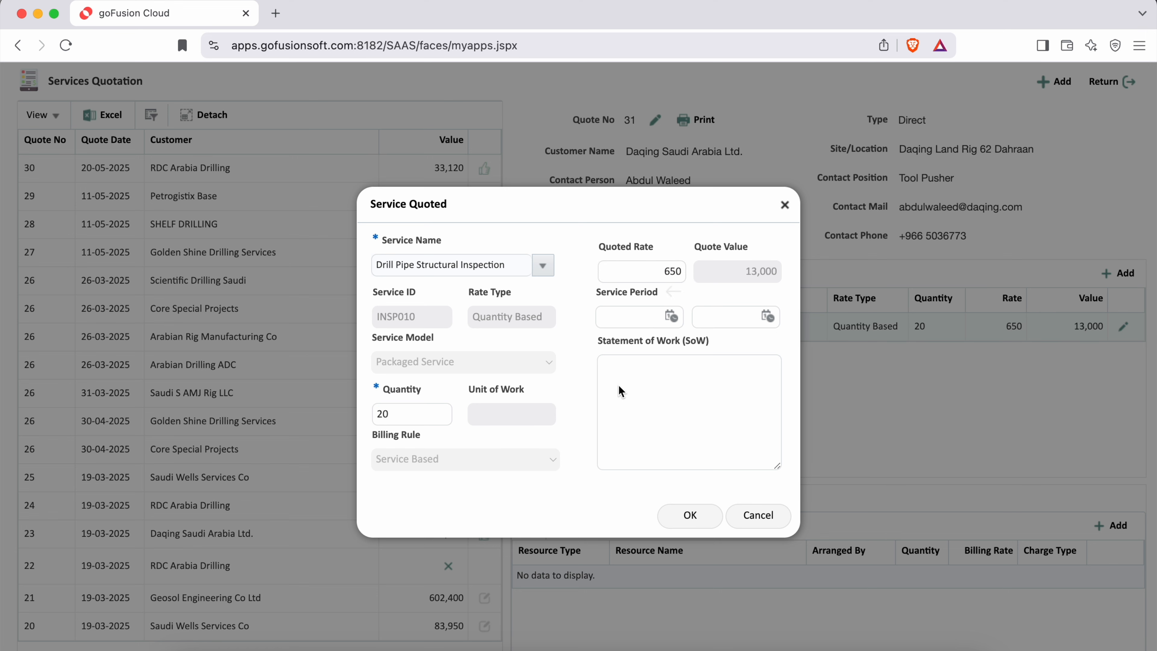
Set the service period from 26-05-2025 to 28-05-2025.
{"action": "left_click_drag", "start_coordinate": [603, 302], "coordinate": [667, 297]}
{"action": "left_click", "coordinate": [673, 319]}
{"action": "left_click", "coordinate": [719, 464]}
{"action": "left_click", "coordinate": [768, 315]}
{"action": "left_click", "coordinate": [870, 464]}
Set the service's quoted rate to 780.
{"action": "left_click_drag", "start_coordinate": [596, 246], "coordinate": [659, 251]}
{"action": "double_click", "coordinate": [670, 271]}
{"action": "type", "text": "780"}
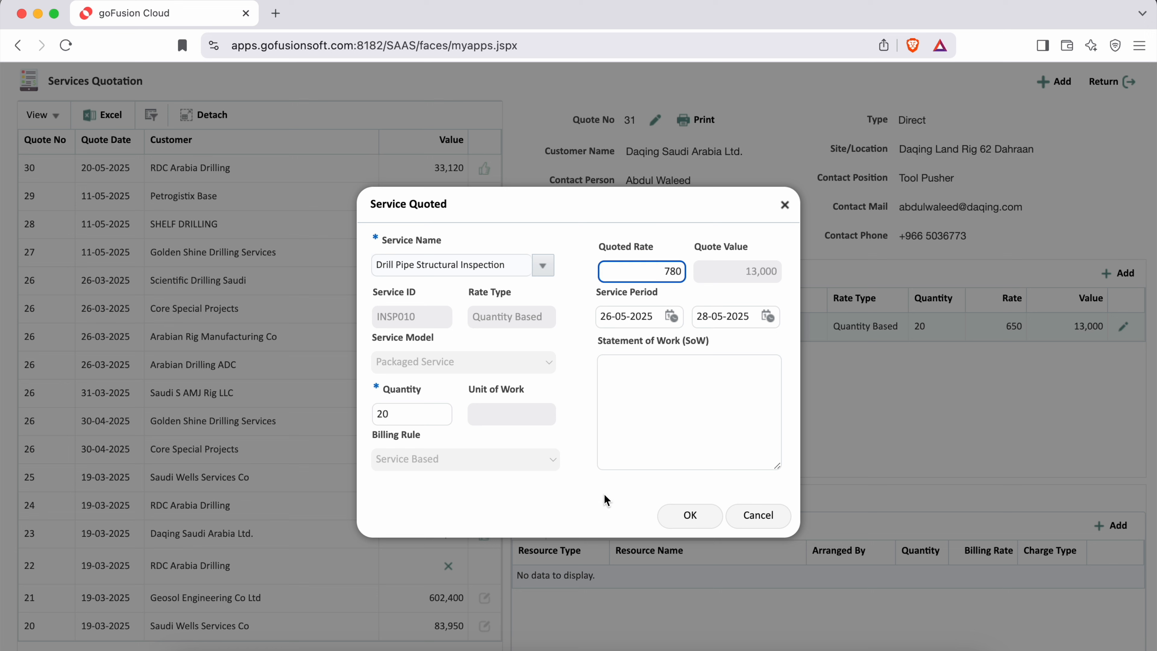
{"action": "left_click", "coordinate": [588, 517]}
Enter the statement of work "Inspecting and testing drilling pipes at client site" and save the Drill Pipe Structural Inspection line.
{"action": "left_click", "coordinate": [672, 426]}
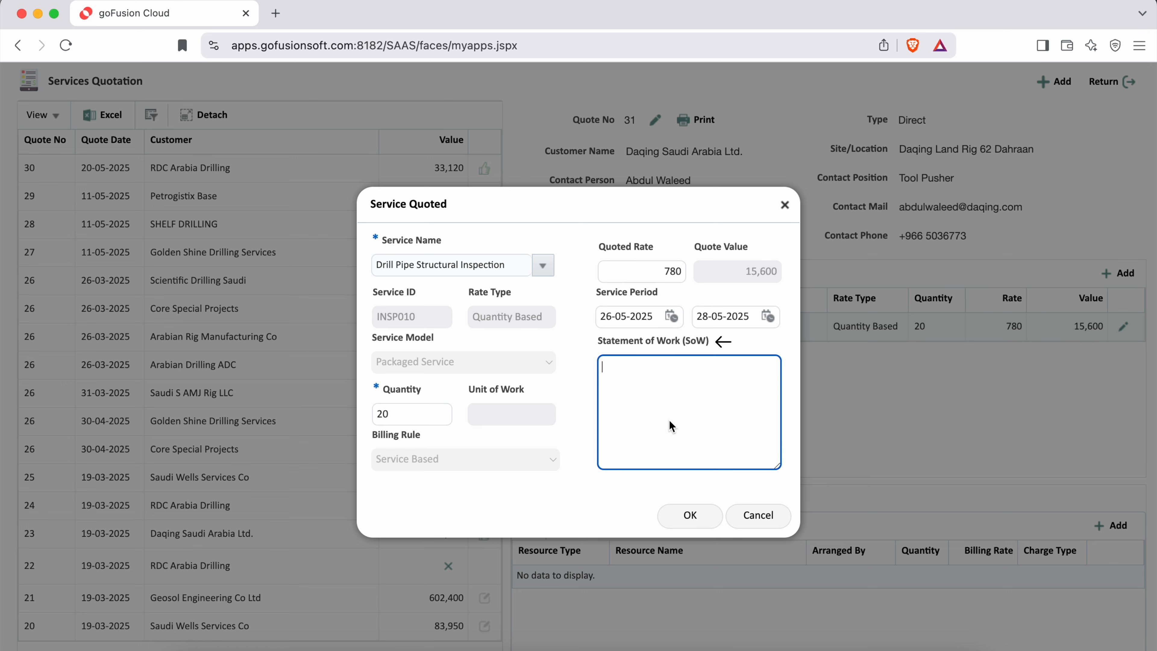
{"action": "type", "text": "Inspecting and testing dri"}
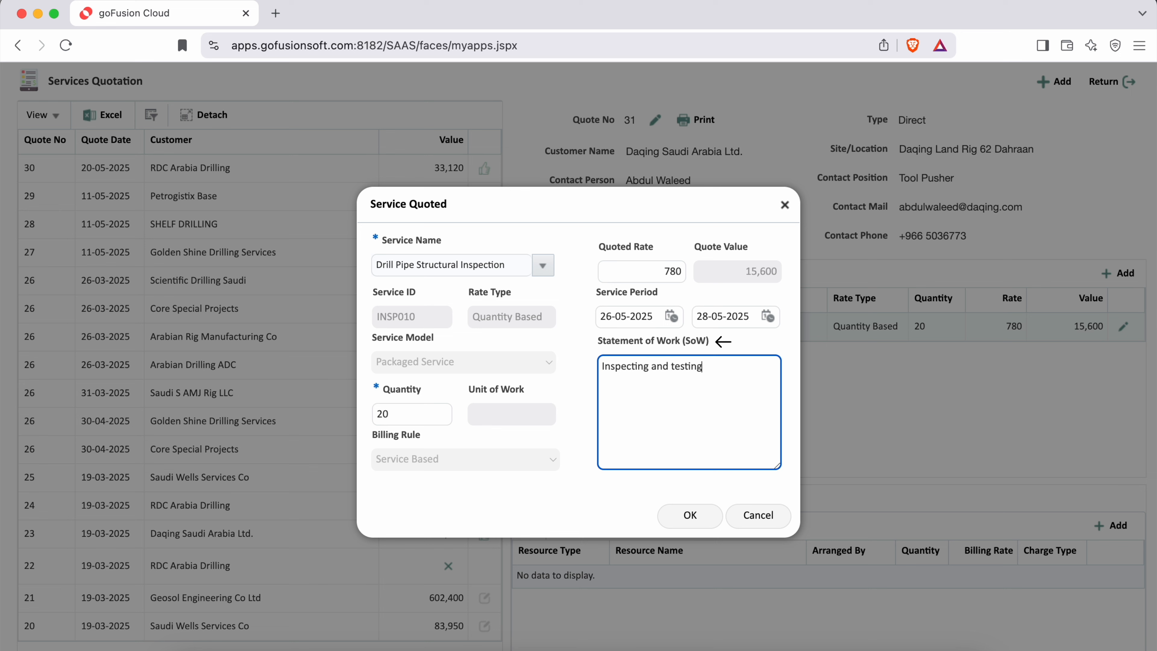
{"action": "type", "text": "lling pipes at client site"}
{"action": "left_click", "coordinate": [686, 517]}
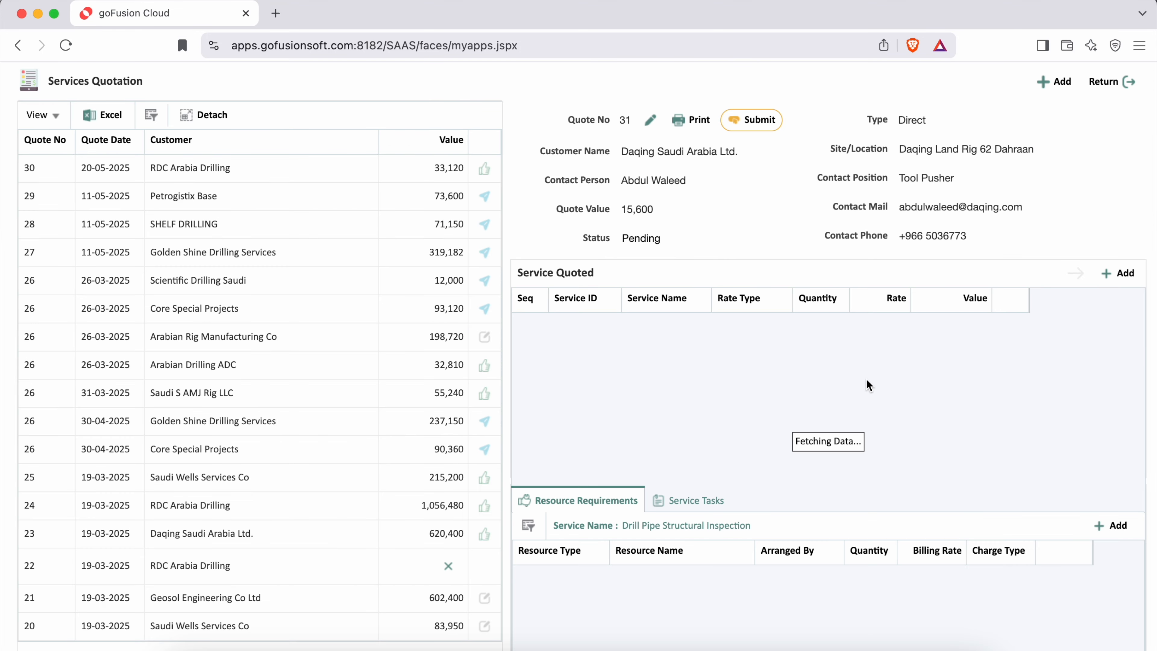
Add another quoted service line for Bottom Hole Assembly (BHA).
{"action": "left_click", "coordinate": [1119, 274]}
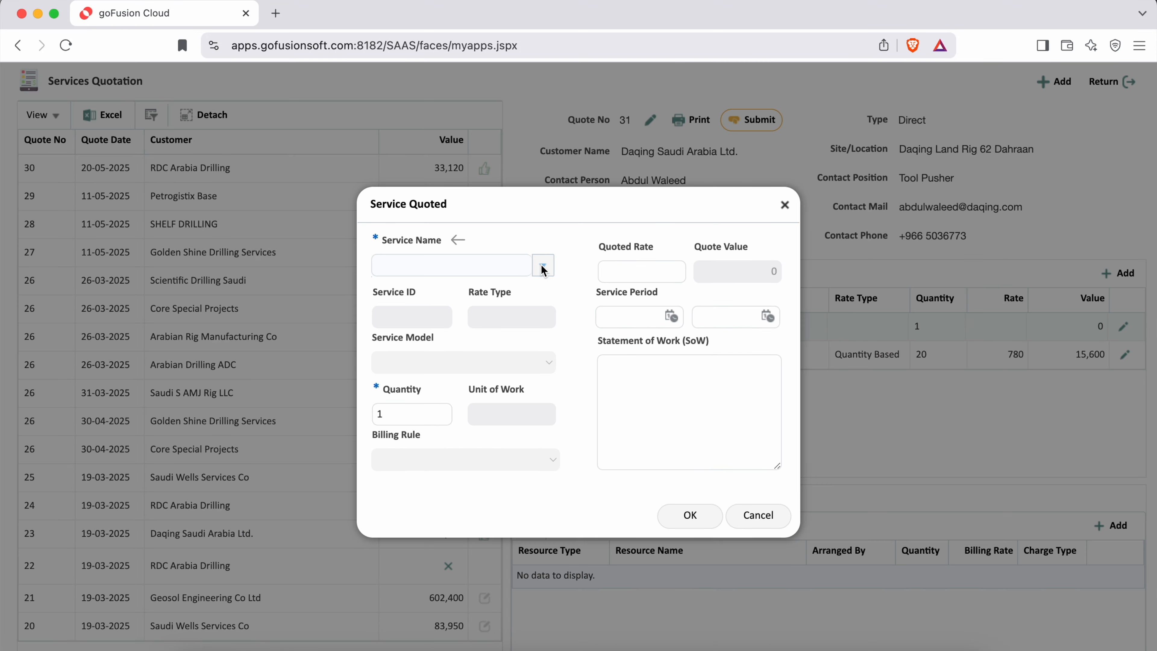
{"action": "left_click", "coordinate": [543, 266]}
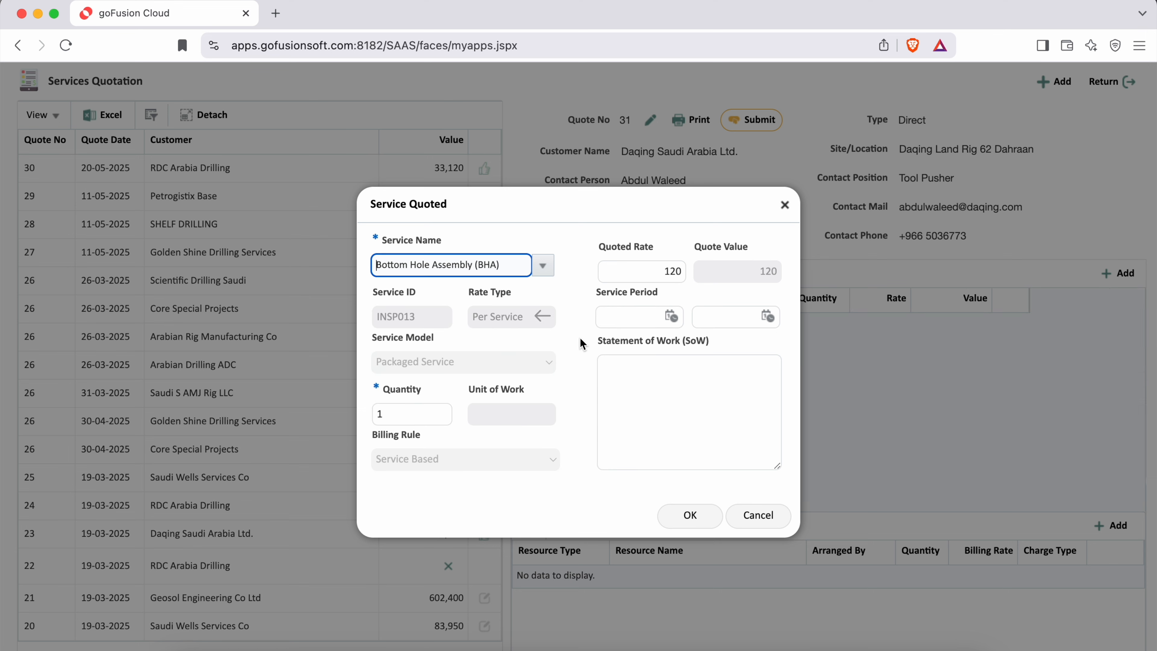
{"action": "left_click_drag", "start_coordinate": [373, 338], "coordinate": [433, 338]}
{"action": "left_click_drag", "start_coordinate": [379, 363], "coordinate": [452, 363]}
{"action": "left_click", "coordinate": [567, 390]}
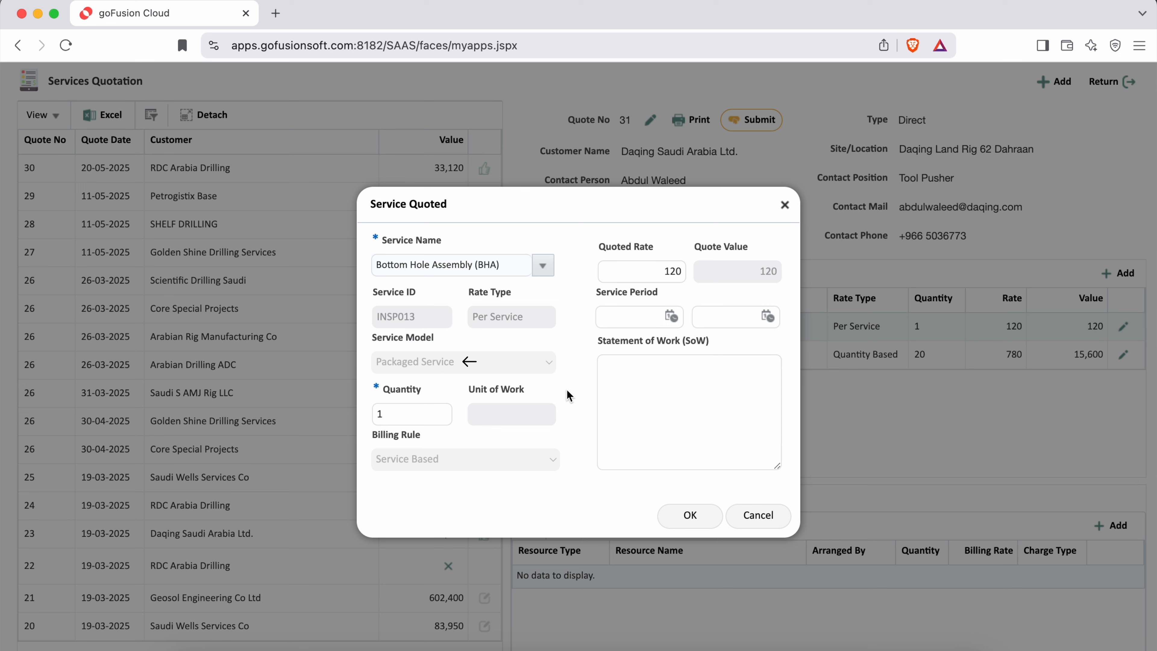
Set the BHA service period from 27-05-2025 to 30-05-2025, with the statement of work "Testing and inspection of equipments onsite.".
{"action": "left_click", "coordinate": [672, 317]}
{"action": "left_click", "coordinate": [749, 464]}
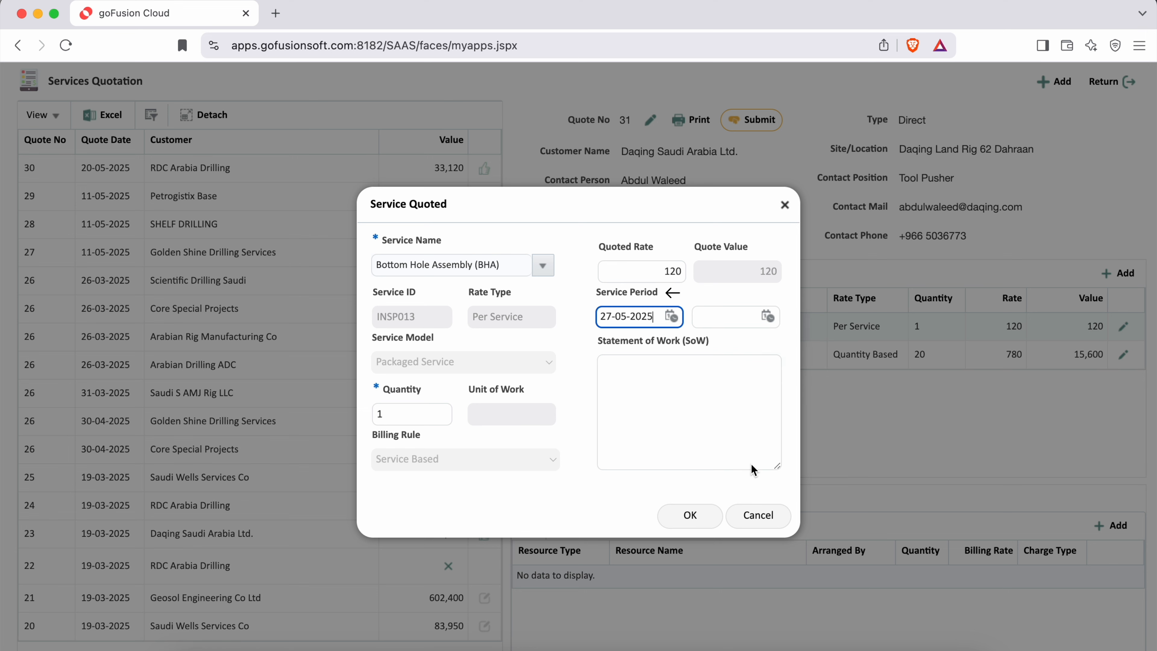
{"action": "left_click", "coordinate": [768, 317]}
{"action": "left_click", "coordinate": [924, 465]}
{"action": "left_click", "coordinate": [706, 416]}
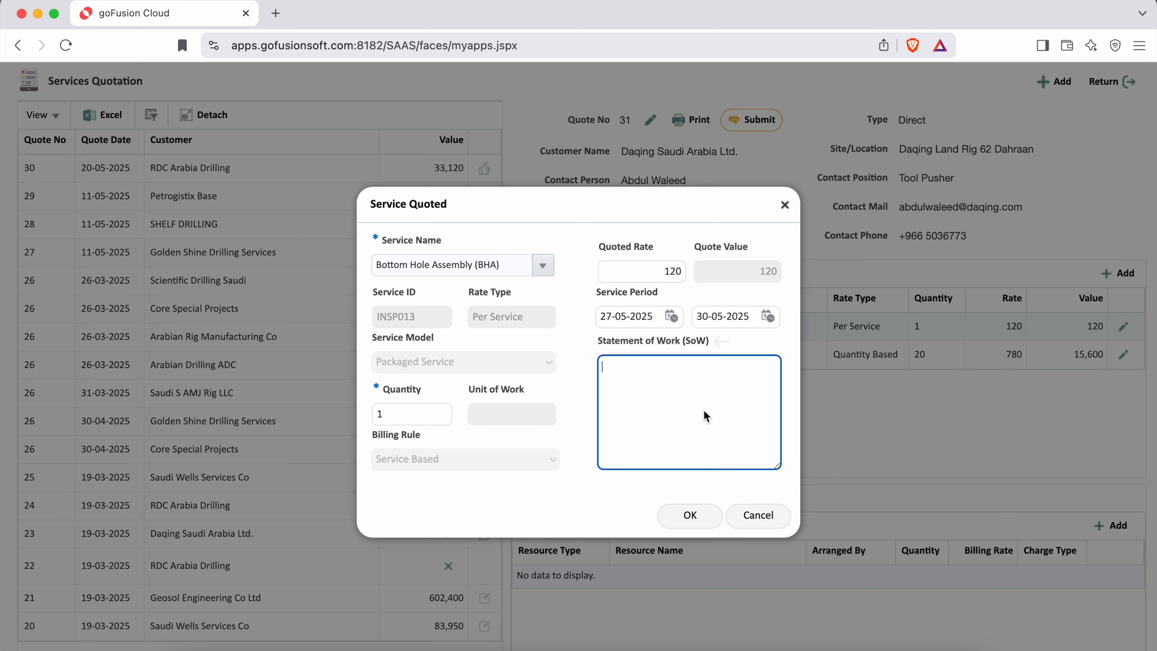
{"action": "type", "text": "Testing and inspection of equipments onsite."}
Set the quoted rate of the Bottom Hole Assembly service to 440 and save the line.
{"action": "left_click", "coordinate": [663, 274]}
{"action": "left_click_drag", "start_coordinate": [665, 278], "coordinate": [691, 279]}
{"action": "type", "text": "4"}
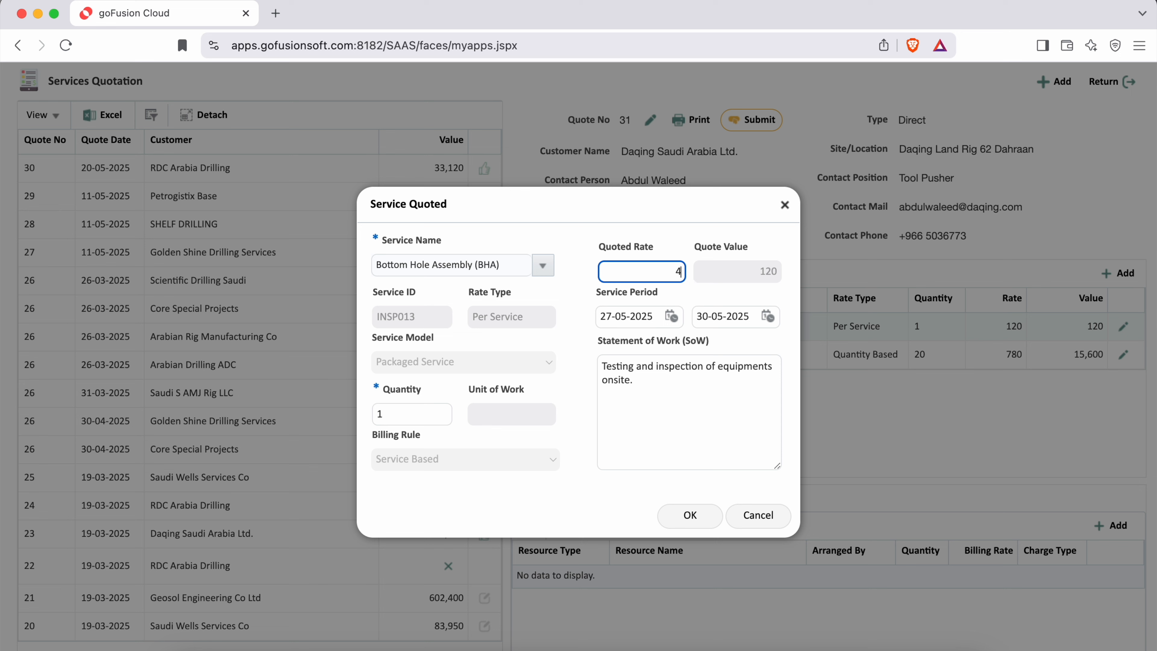
{"action": "type", "text": "40"}
{"action": "left_click", "coordinate": [577, 424]}
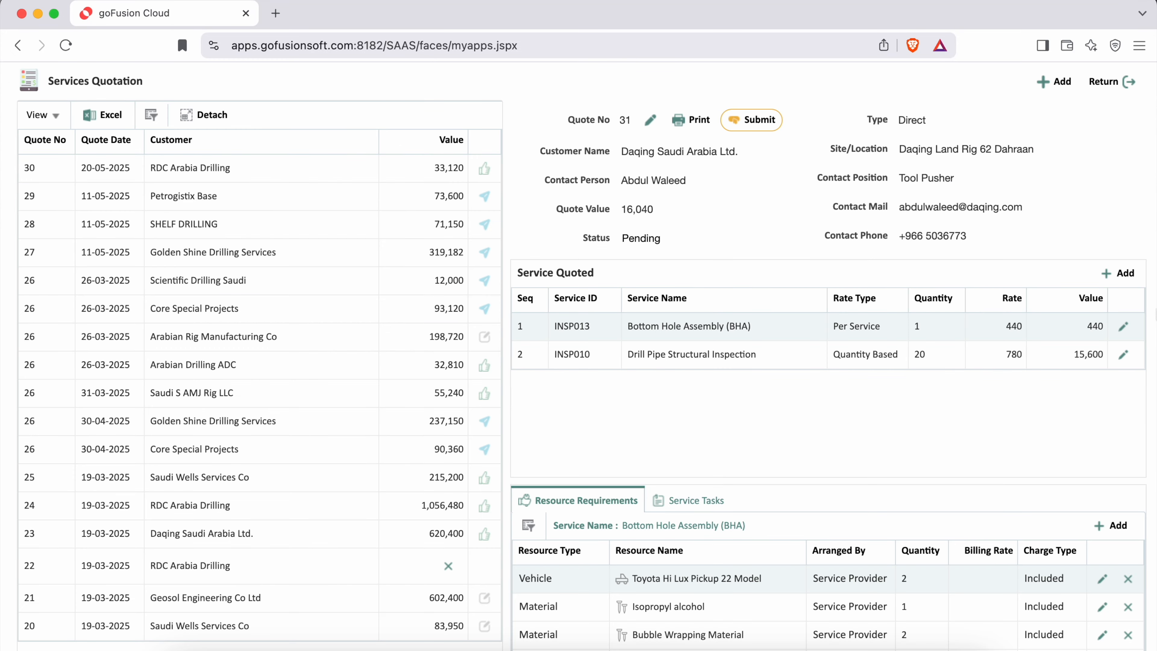
Add a third quoted service line for Machine Operator Hourly.
{"action": "left_click", "coordinate": [1118, 274]}
{"action": "left_click", "coordinate": [543, 266]}
{"action": "left_click", "coordinate": [505, 386]}
{"action": "triple_click", "coordinate": [453, 243]}
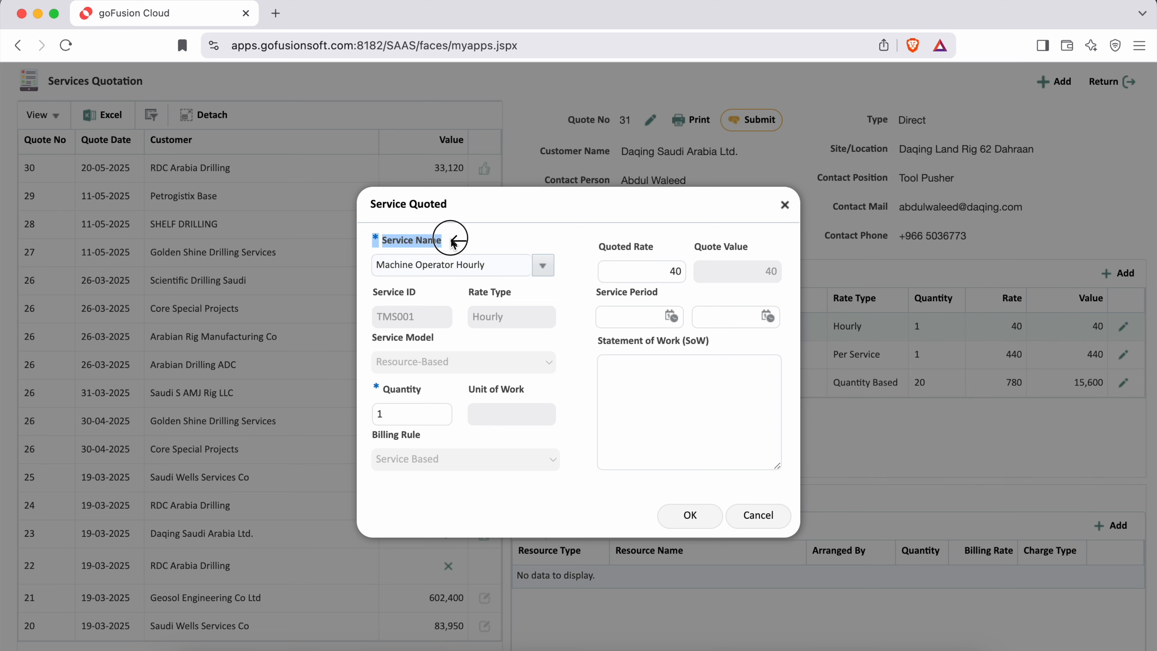
{"action": "triple_click", "coordinate": [430, 338]}
{"action": "left_click_drag", "start_coordinate": [471, 324], "coordinate": [514, 324]}
{"action": "left_click", "coordinate": [568, 291]}
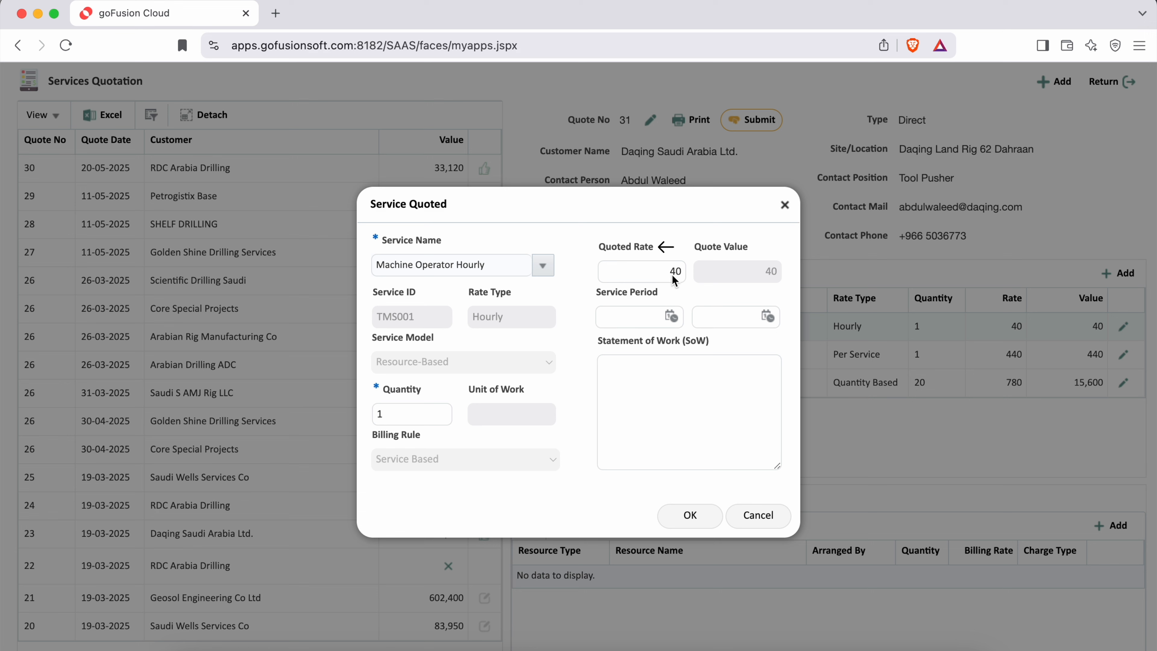
Set the Machine Operator Hourly service period from 09-06-2025 to 30-06-2025.
{"action": "left_click", "coordinate": [672, 317]}
{"action": "left_click", "coordinate": [748, 343]}
{"action": "left_click", "coordinate": [751, 361]}
{"action": "left_click", "coordinate": [719, 405]}
{"action": "left_click", "coordinate": [768, 316]}
{"action": "left_click", "coordinate": [838, 342]}
{"action": "left_click", "coordinate": [815, 354]}
{"action": "left_click", "coordinate": [816, 464]}
Set the quantity of the Machine Operator Hourly service to 148.
{"action": "triple_click", "coordinate": [422, 393]}
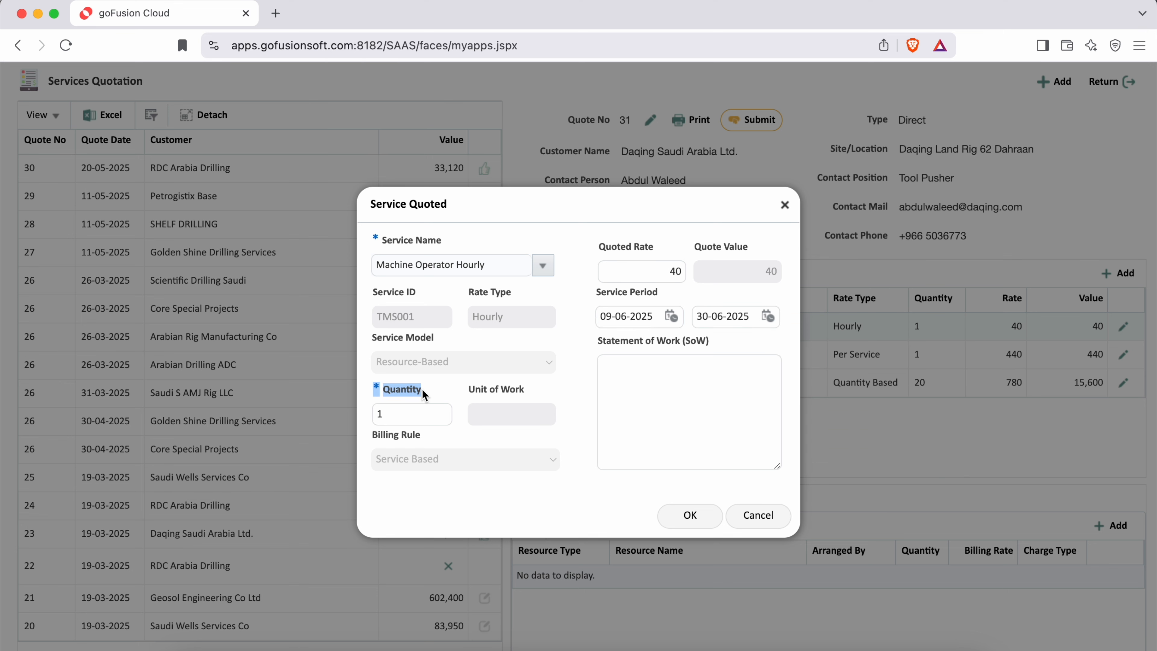
{"action": "left_click", "coordinate": [396, 416]}
{"action": "key", "text": "BackSpace"}
{"action": "type", "text": "148"}
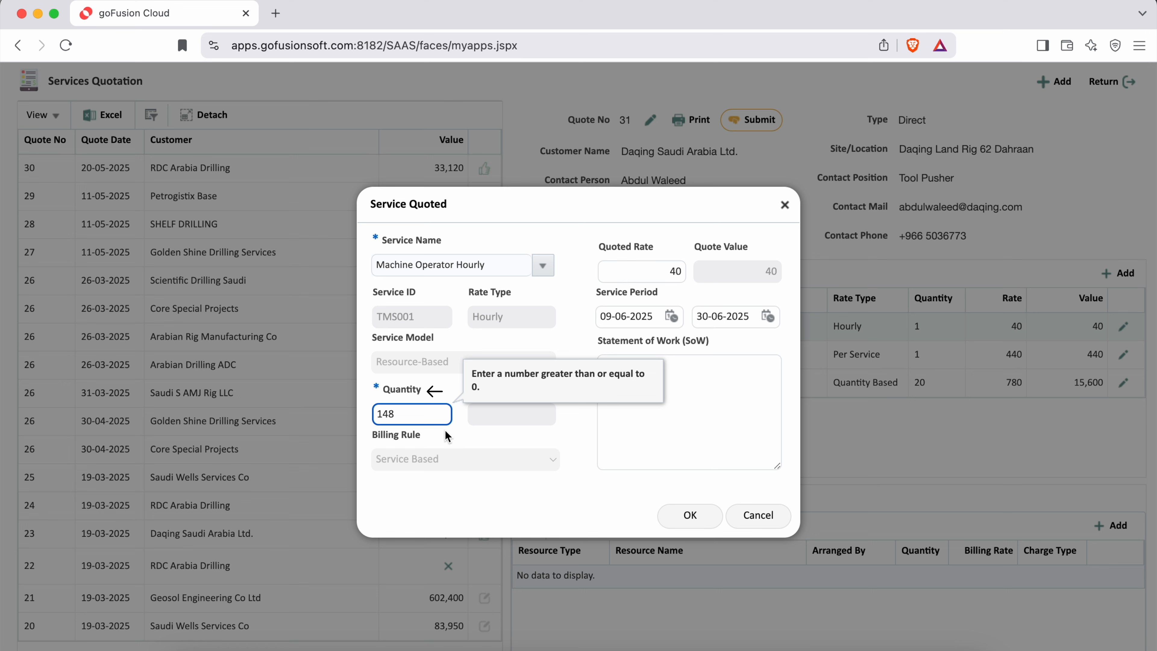
{"action": "left_click", "coordinate": [463, 440]}
Enter the statement of work "This is time and material based engagement to be billed based on actual hours worked" and save the line.
{"action": "left_click", "coordinate": [651, 408]}
{"action": "type", "text": "This is time and material based engagement to be billed based on actual hours worked"}
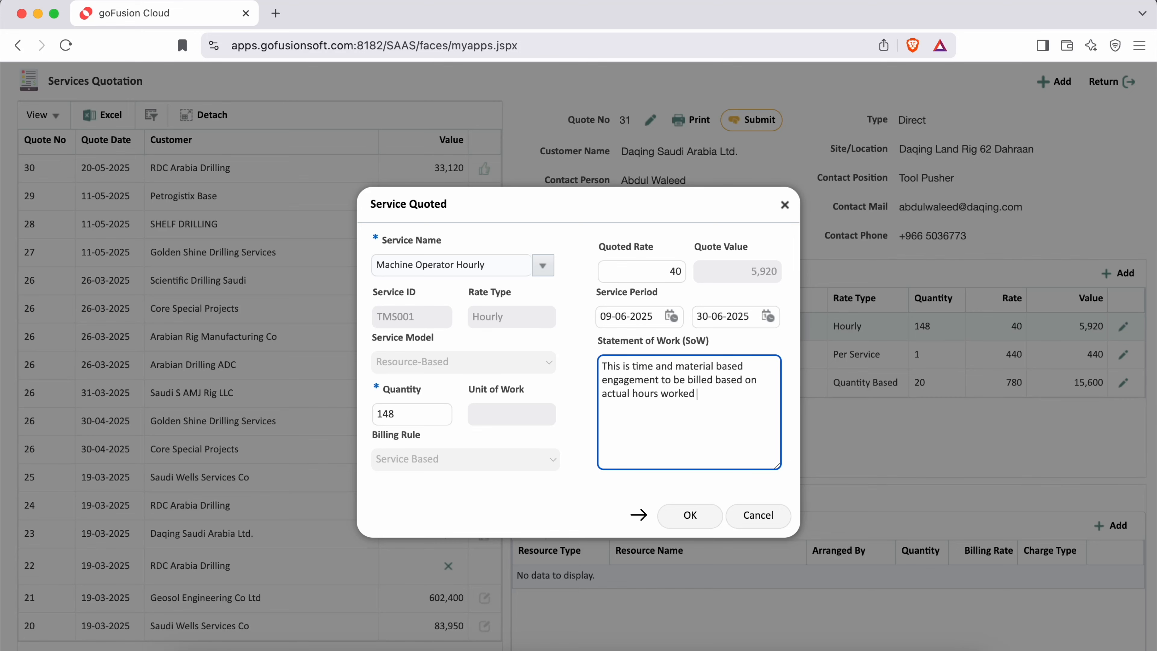
{"action": "left_click", "coordinate": [690, 515]}
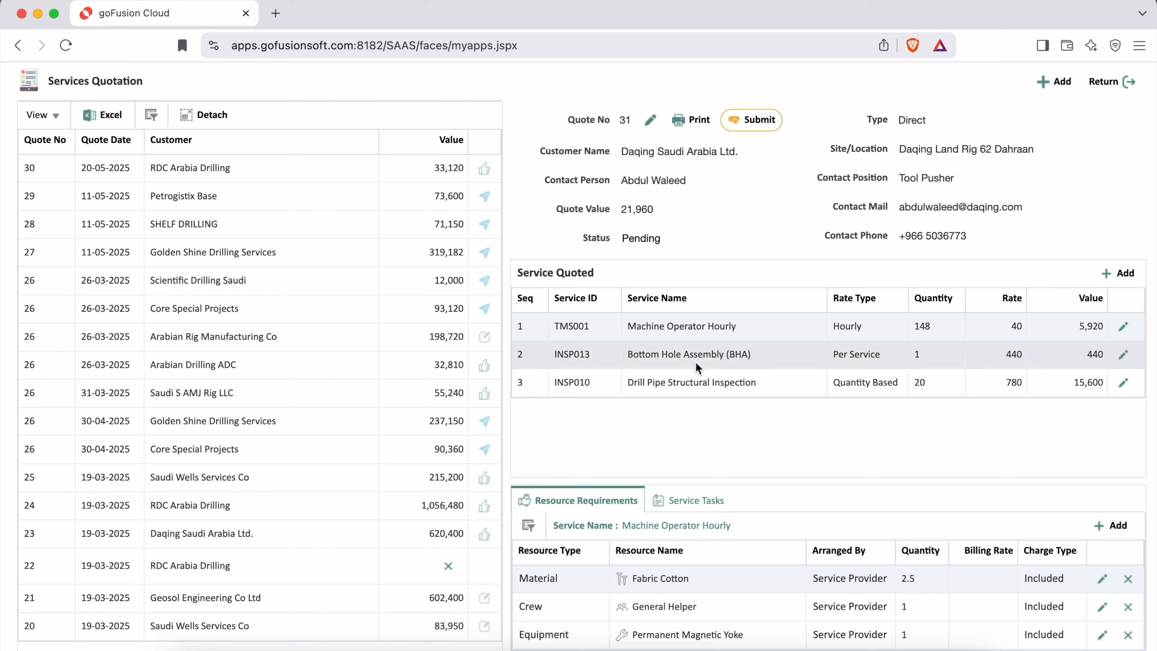
Review the resource requirements of the Drill Pipe Structural Inspection service, including their billing rates and charge types.
{"action": "left_click", "coordinate": [685, 384]}
{"action": "scroll", "coordinate": [768, 596], "scroll_direction": "down", "scroll_amount": 2}
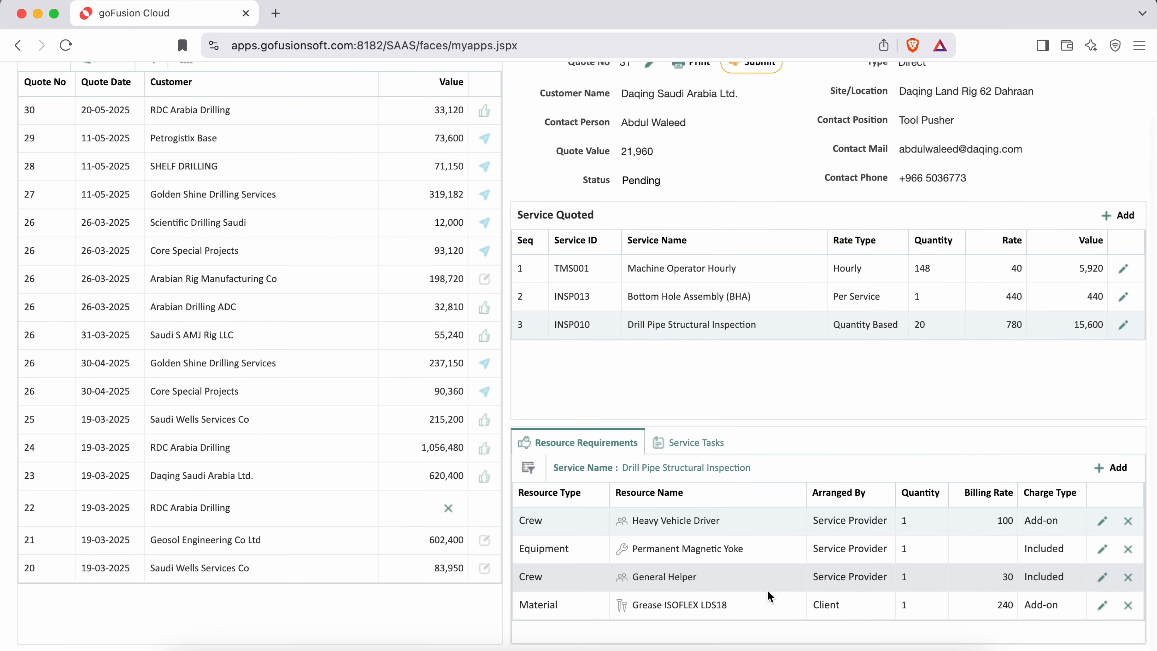
{"action": "scroll", "coordinate": [769, 596], "scroll_direction": "down", "scroll_amount": 3}
{"action": "scroll", "coordinate": [769, 596], "scroll_direction": "up", "scroll_amount": 2}
{"action": "scroll", "coordinate": [768, 596], "scroll_direction": "up", "scroll_amount": 2}
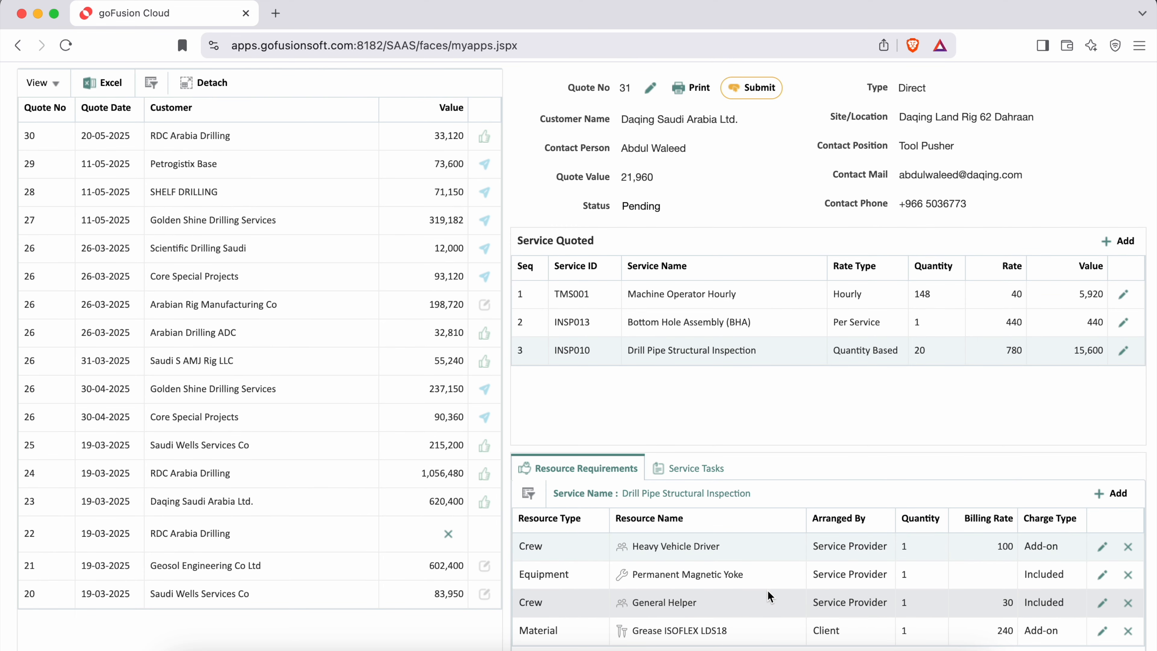
{"action": "scroll", "coordinate": [933, 572], "scroll_direction": "down", "scroll_amount": 1}
{"action": "scroll", "coordinate": [929, 573], "scroll_direction": "up", "scroll_amount": 1}
{"action": "scroll", "coordinate": [902, 577], "scroll_direction": "down", "scroll_amount": 3}
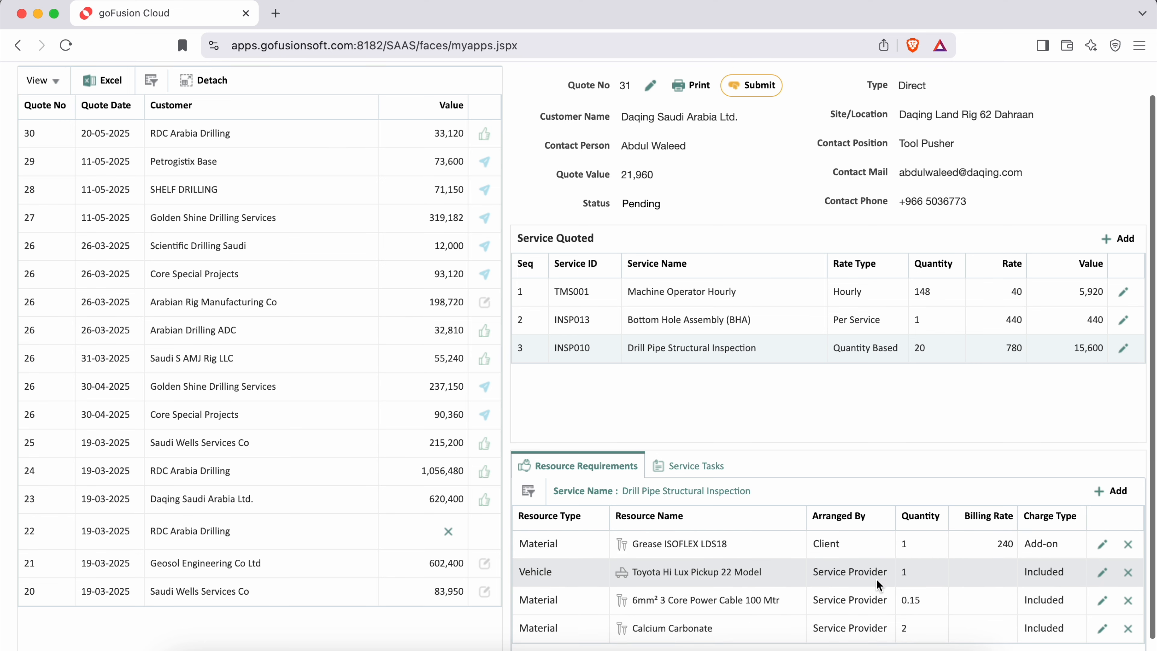
{"action": "scroll", "coordinate": [876, 579], "scroll_direction": "down", "scroll_amount": 1}
{"action": "scroll", "coordinate": [955, 596], "scroll_direction": "up", "scroll_amount": 3}
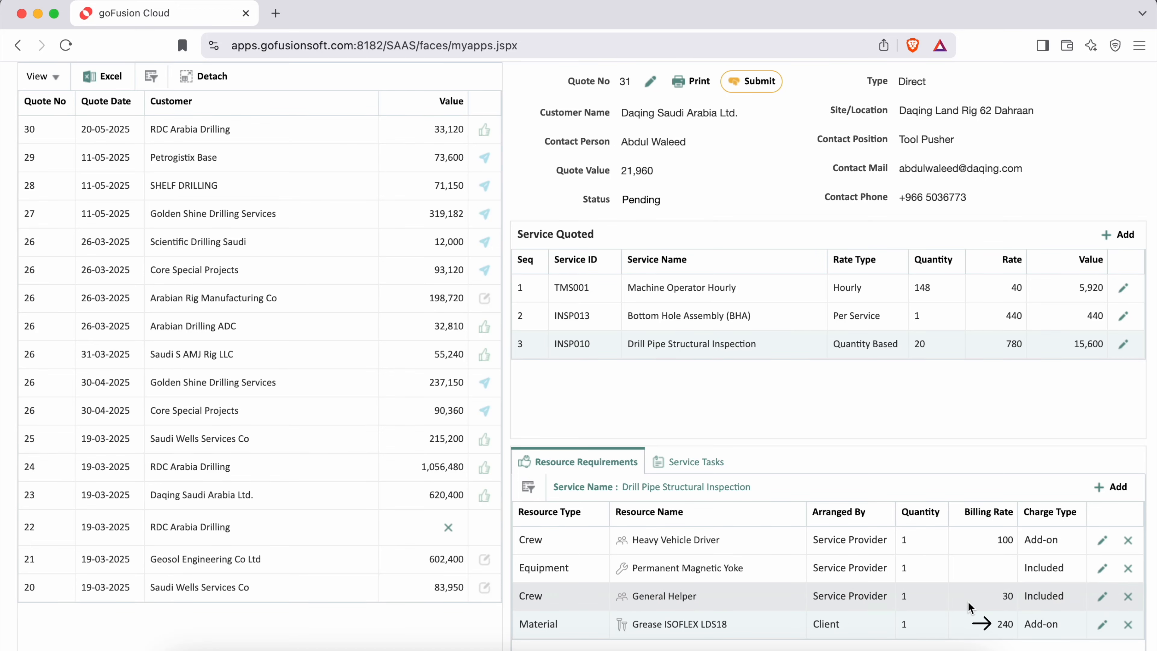
Review the service tasks and their cost types for Drill Pipe Structural Inspection and Bottom Hole Assembly (BHA).
{"action": "scroll", "coordinate": [811, 587], "scroll_direction": "up", "scroll_amount": 2}
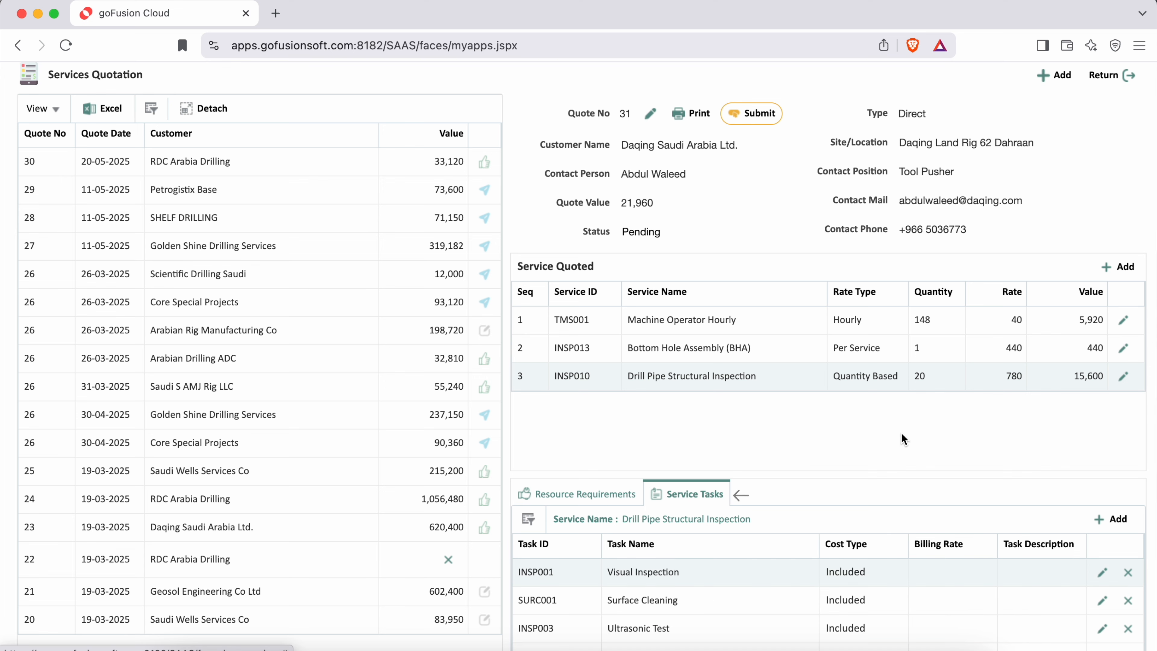
{"action": "scroll", "coordinate": [897, 435], "scroll_direction": "down", "scroll_amount": 3}
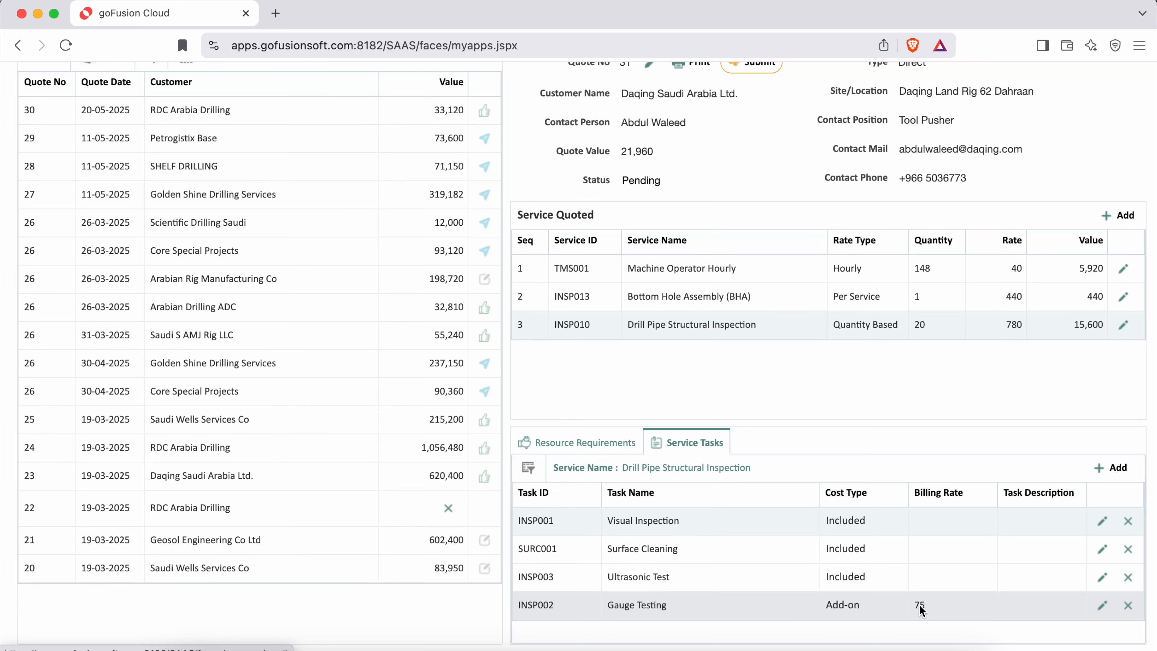
{"action": "scroll", "coordinate": [920, 604], "scroll_direction": "up", "scroll_amount": 2}
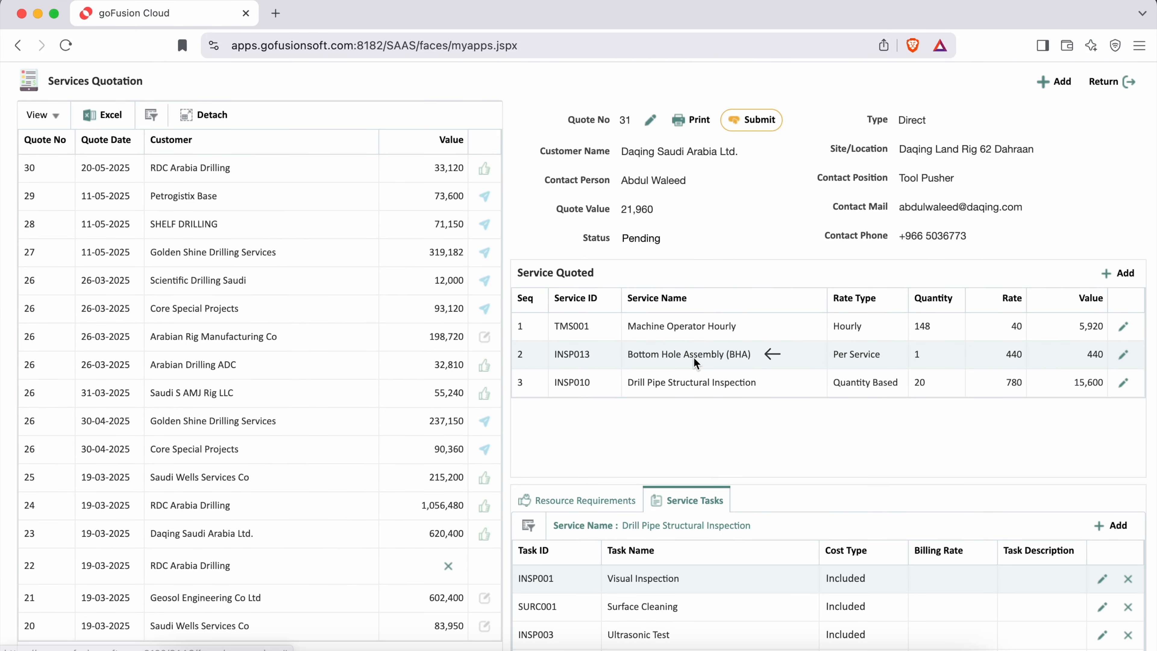
{"action": "left_click", "coordinate": [701, 358]}
{"action": "scroll", "coordinate": [847, 460], "scroll_direction": "down", "scroll_amount": 2}
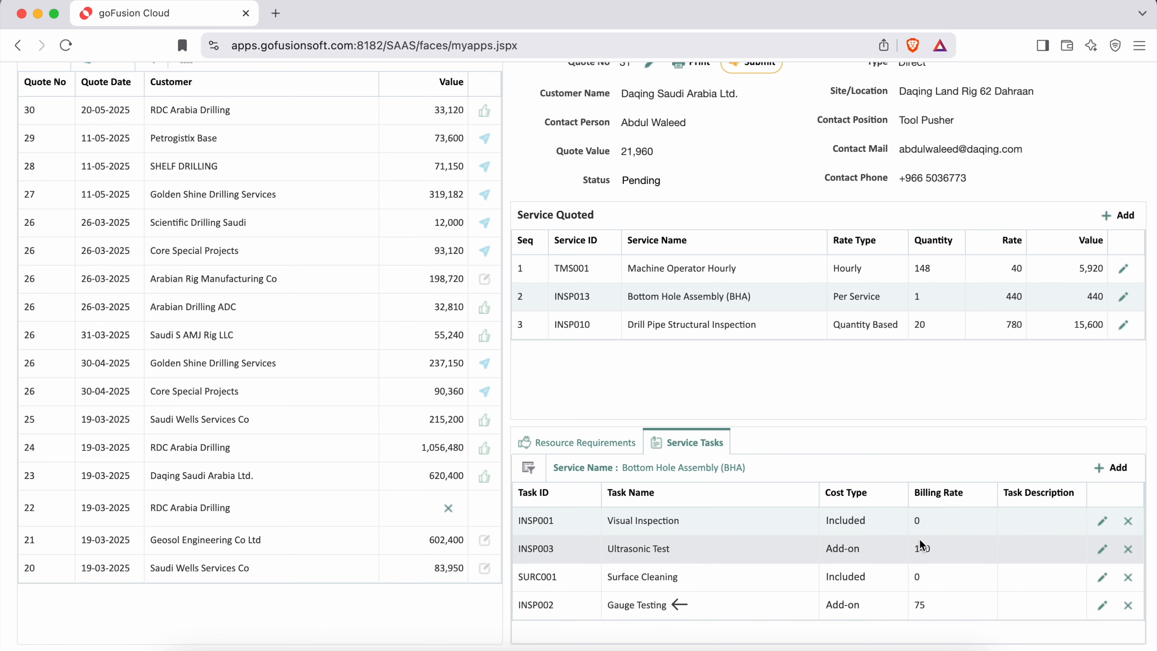
Submit the Daqing Saudi Arabia Ltd. quotation.
{"action": "scroll", "coordinate": [623, 443], "scroll_direction": "up", "scroll_amount": 2}
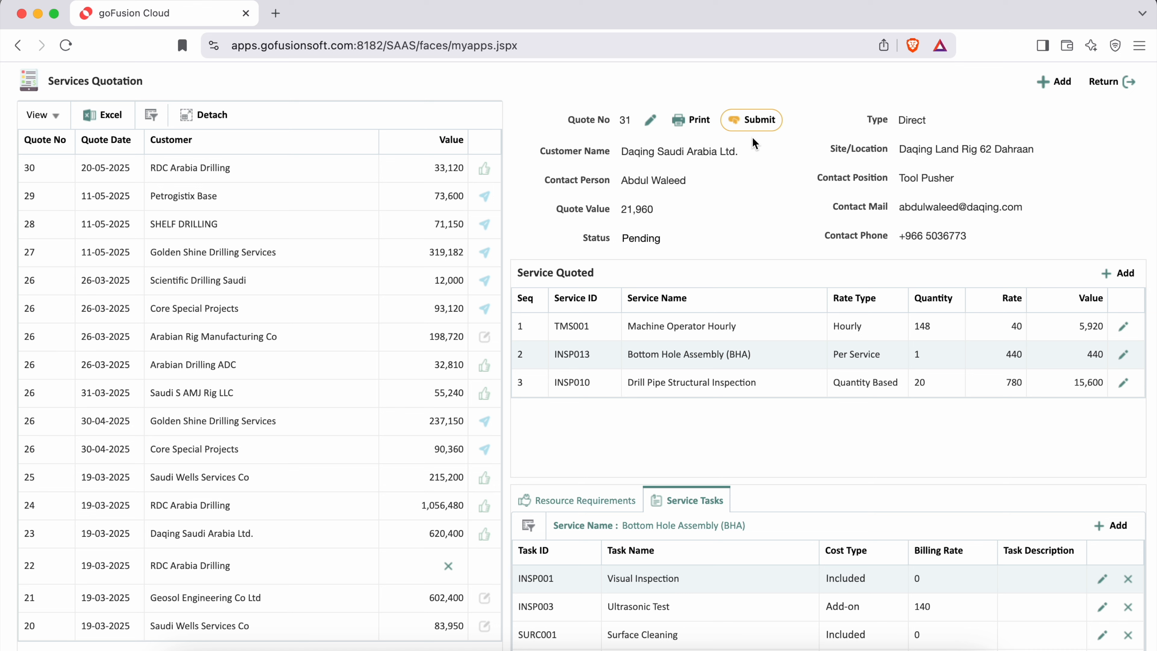
{"action": "left_click", "coordinate": [750, 119]}
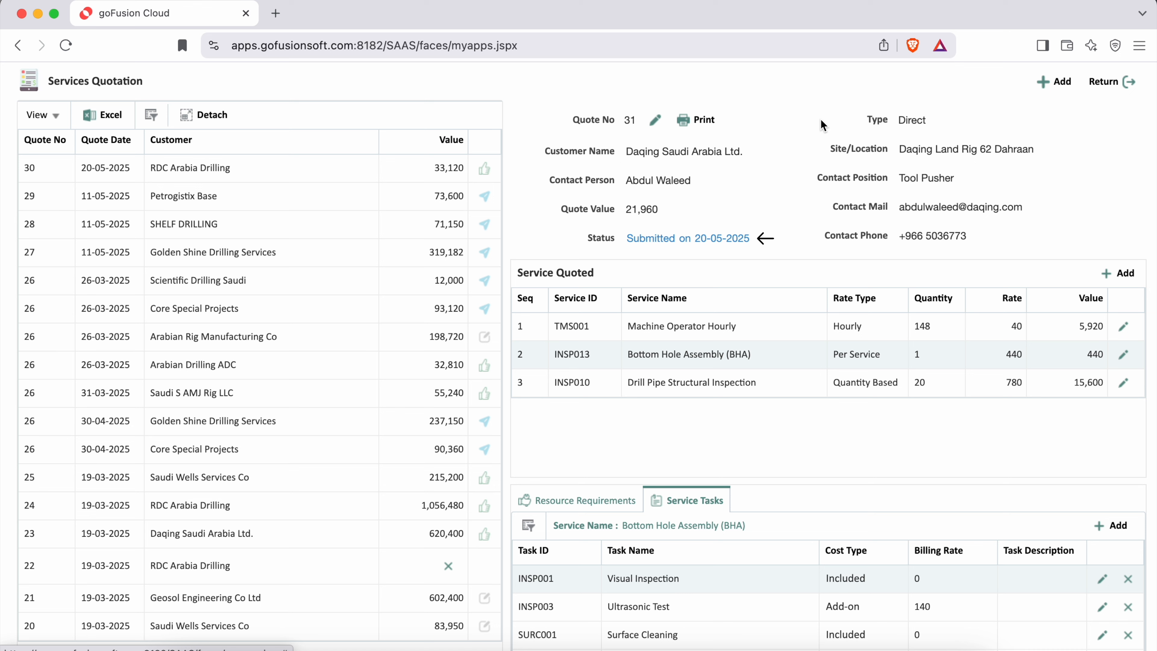